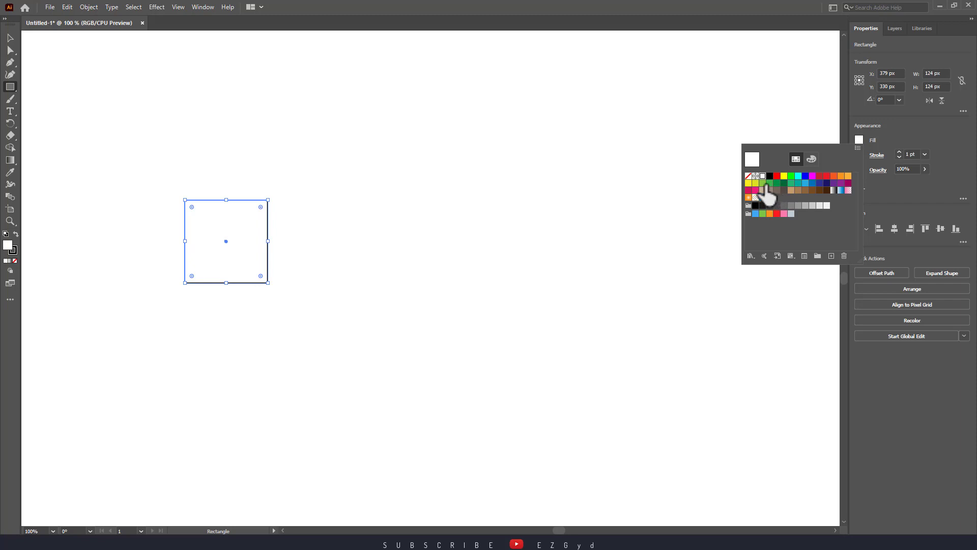
Fill the square with light green.
left_click(763, 183)
left_click(10, 38)
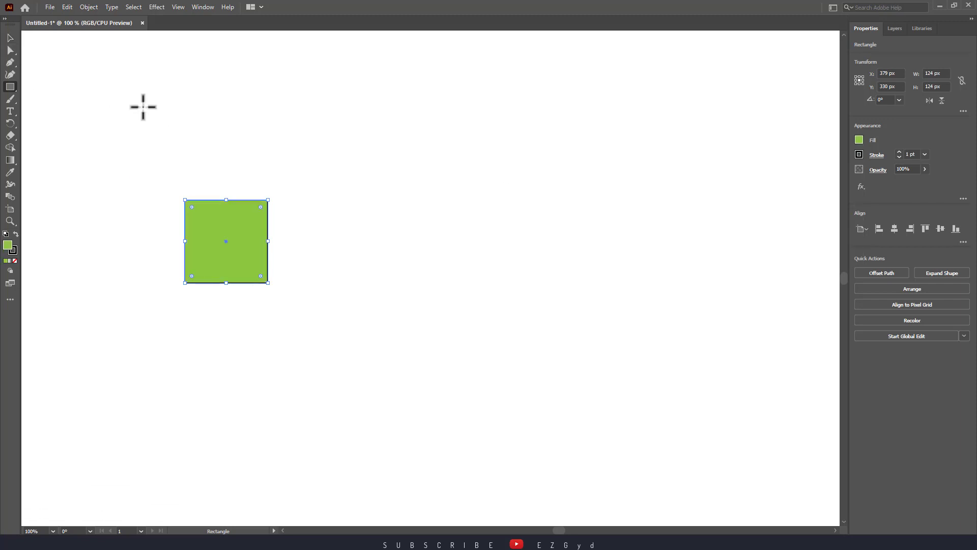
left_click(213, 122)
left_click(515, 286)
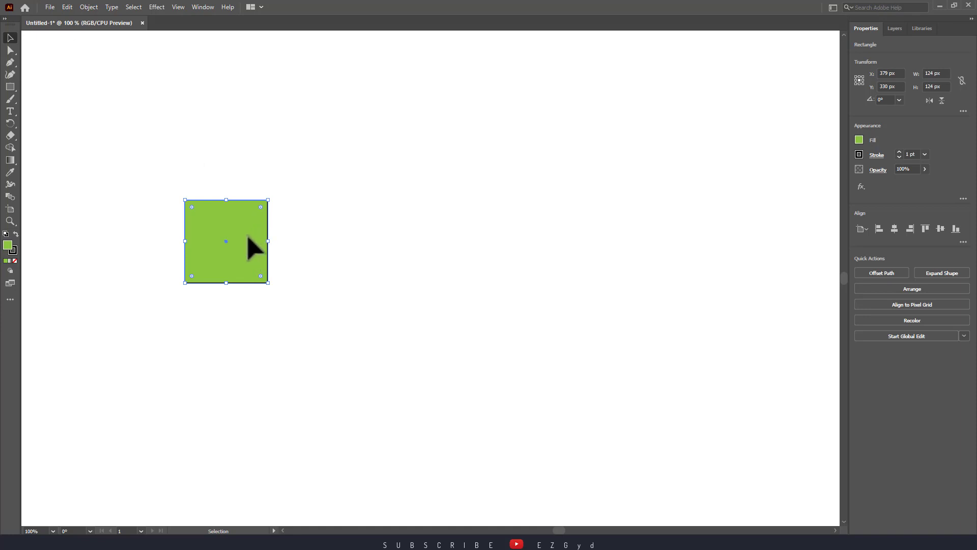
Duplicate the green square twice to form a row of three, and shift the whole row slightly up and to the right.
left_click_drag(248, 237, 592, 251)
left_click(666, 246)
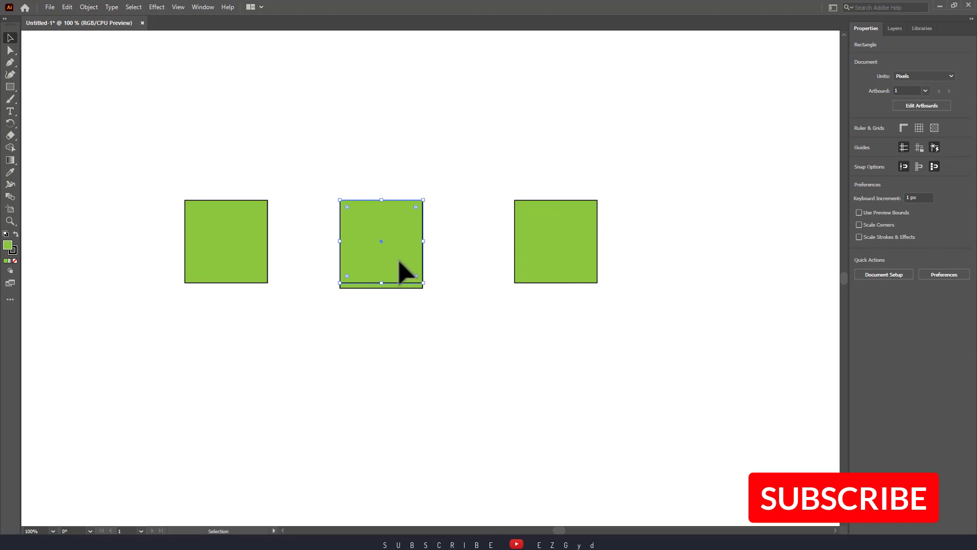
key("ctrl+z")
left_click_drag(383, 261, 383, 255)
left_click(393, 319)
left_click_drag(171, 138, 626, 363)
left_click_drag(399, 258, 422, 243)
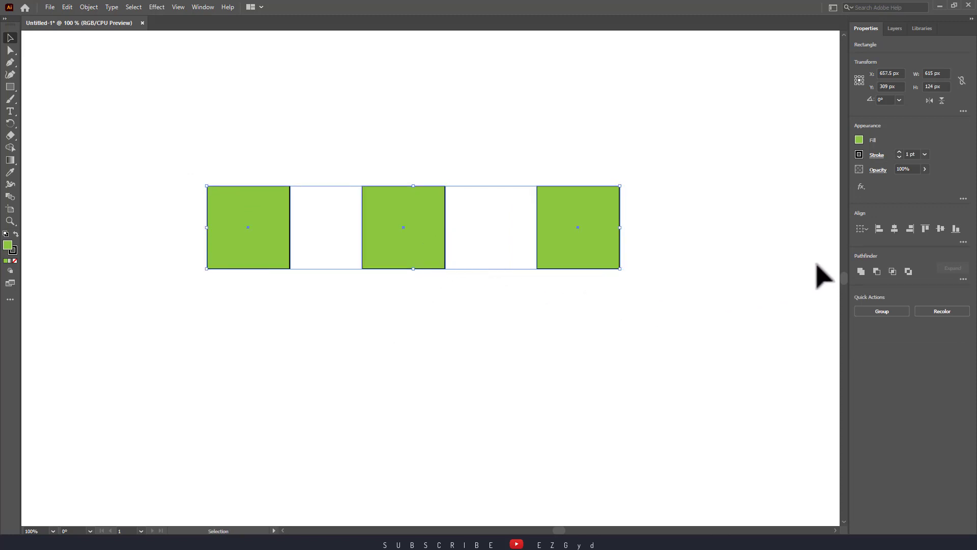
Show the Align panel with its spacing options and place it beside the row of squares.
left_click(963, 242)
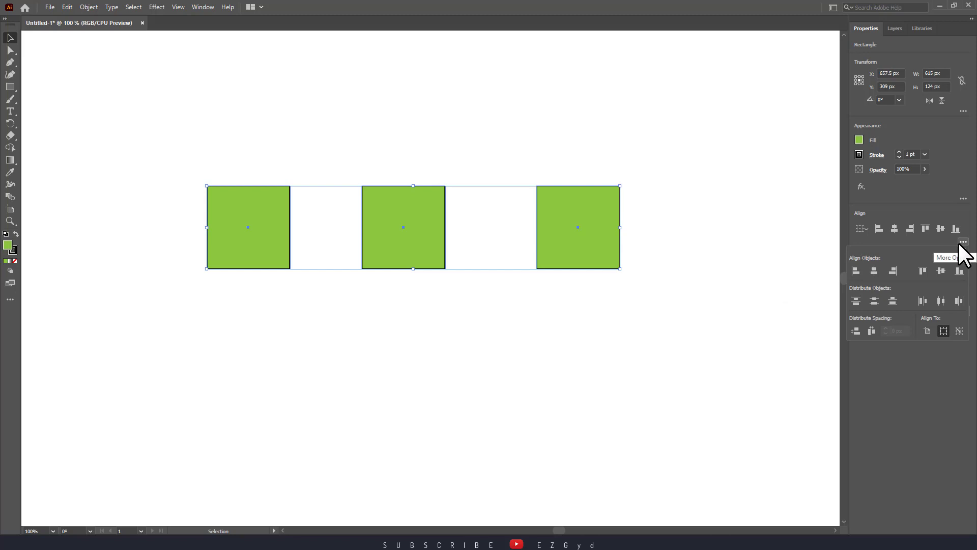
left_click(960, 243)
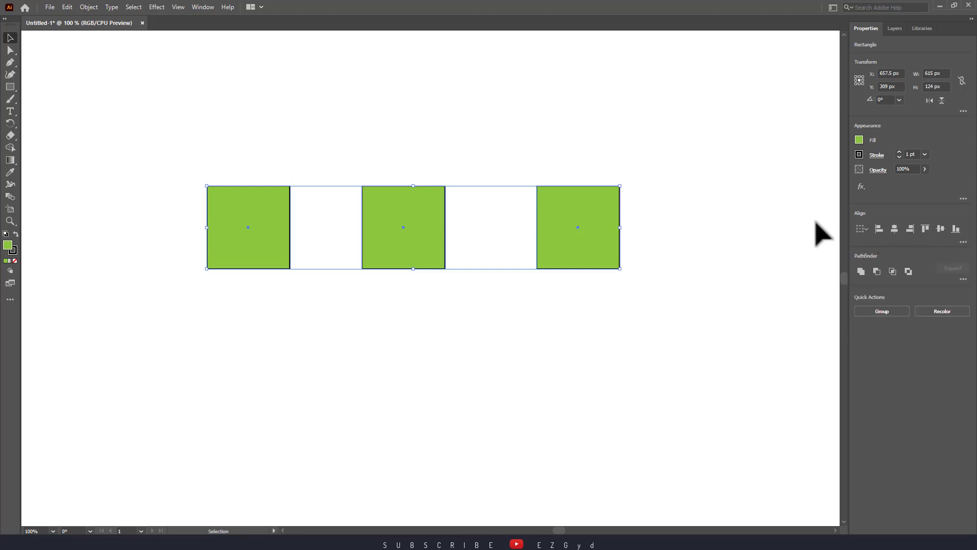
left_click(203, 7)
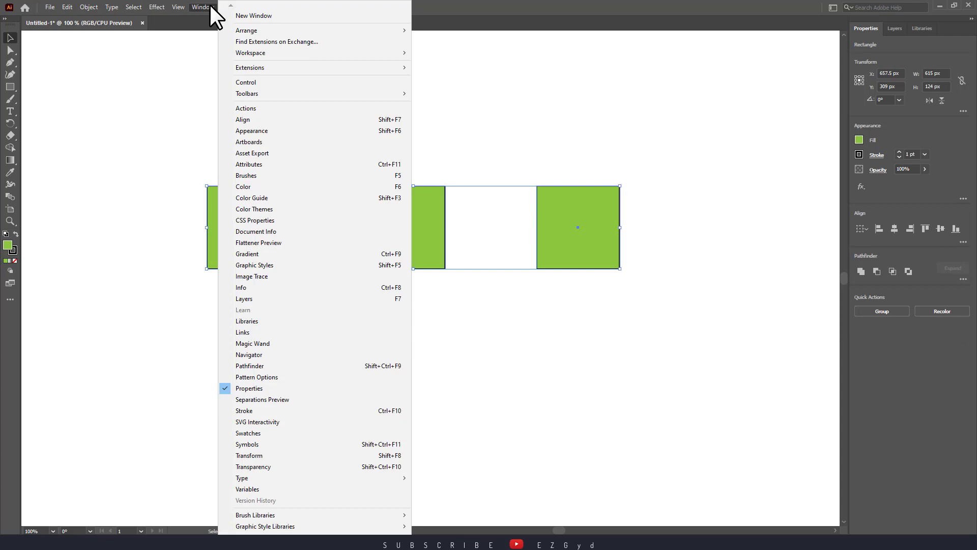
left_click(332, 119)
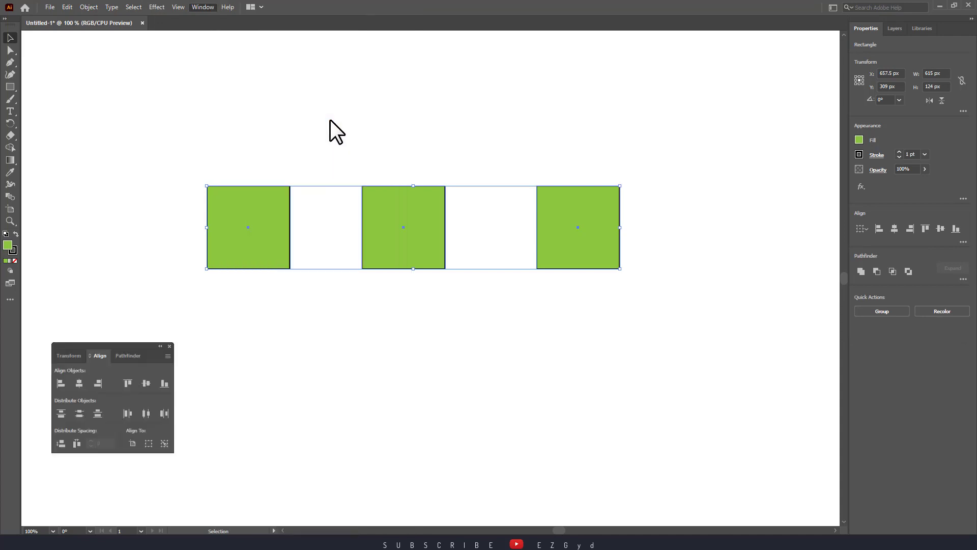
left_click_drag(133, 346, 641, 137)
left_click_drag(691, 106, 734, 73)
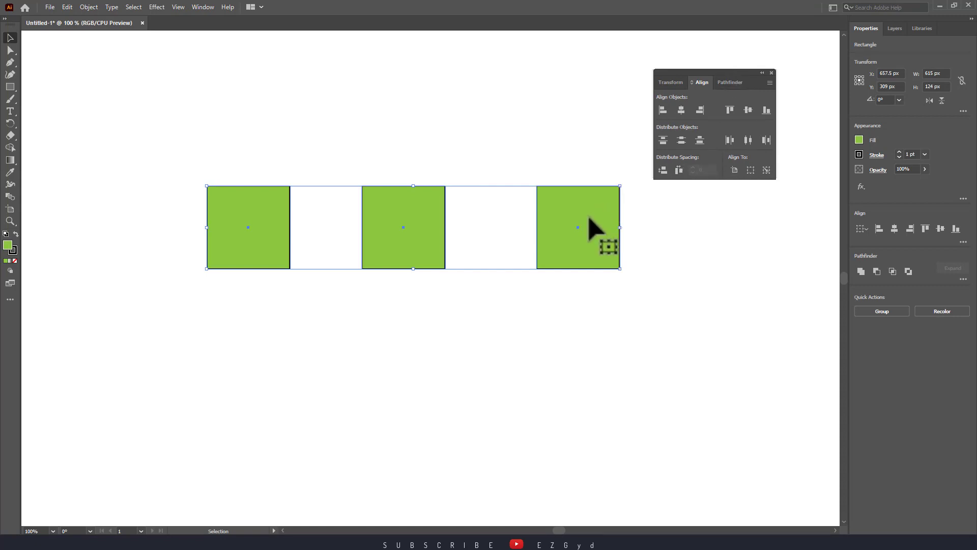
Duplicate the row of three squares above the original, and line up the lower row directly beneath the copy.
left_click_drag(573, 251, 571, 134)
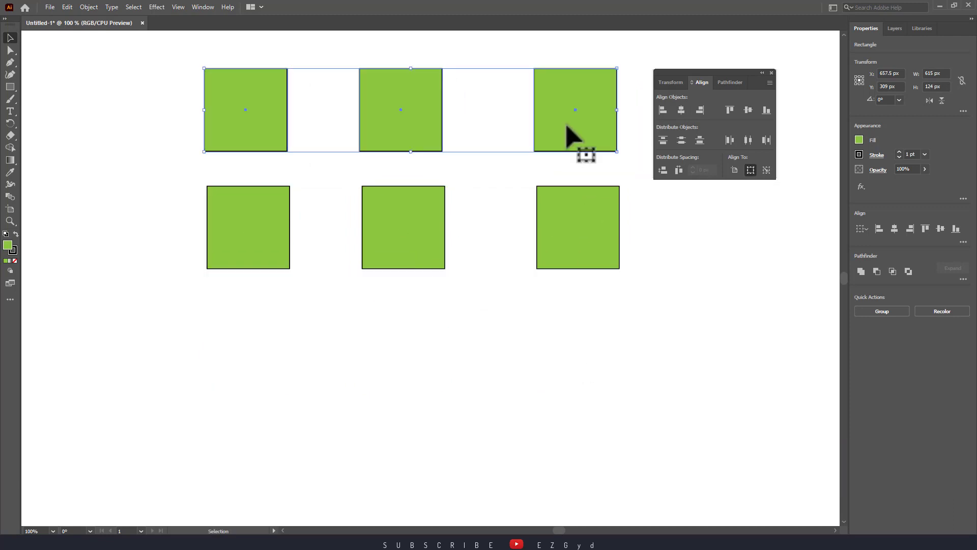
left_click(661, 262)
left_click_drag(183, 246, 182, 245)
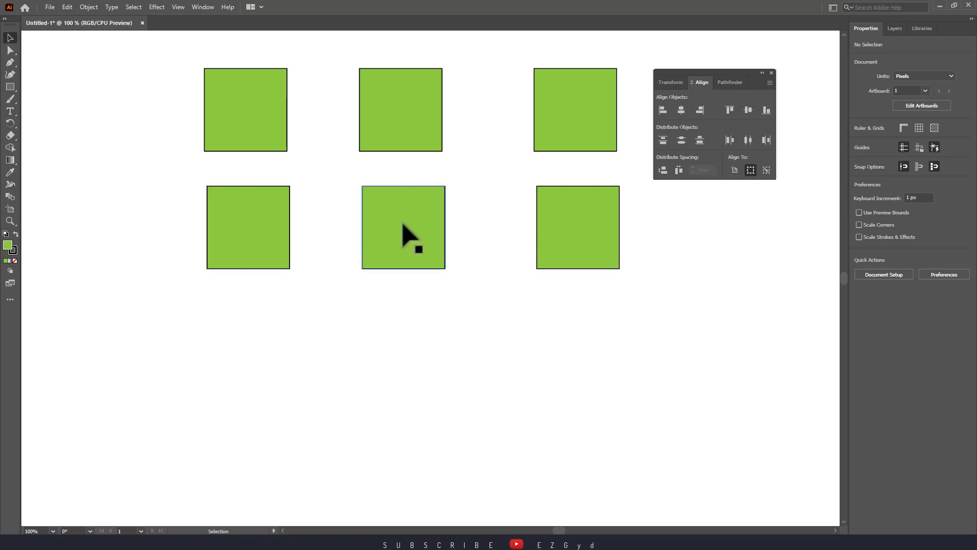
left_click_drag(666, 265, 229, 263)
left_click_drag(392, 236, 388, 232)
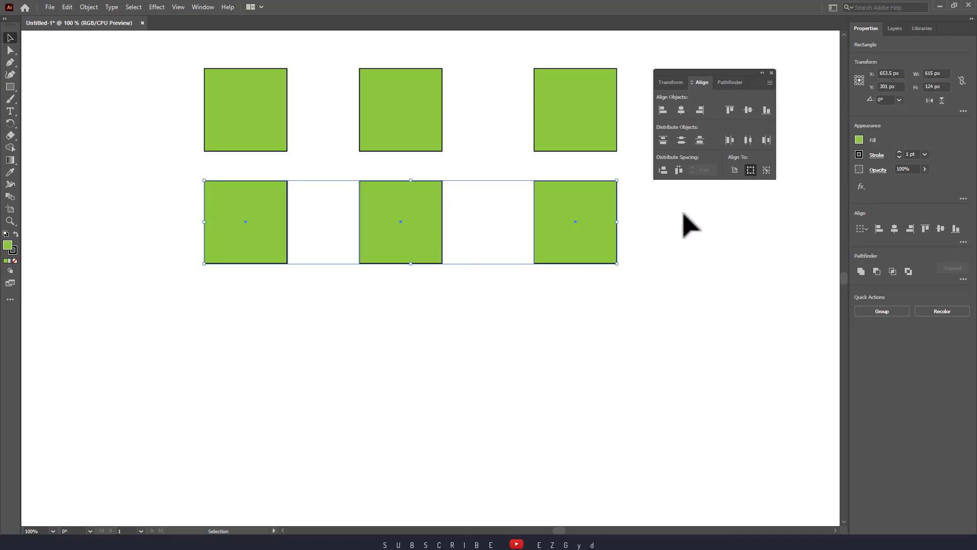
Distribute the three squares of the lower row with equal horizontal spacing.
left_click_drag(664, 227, 212, 229)
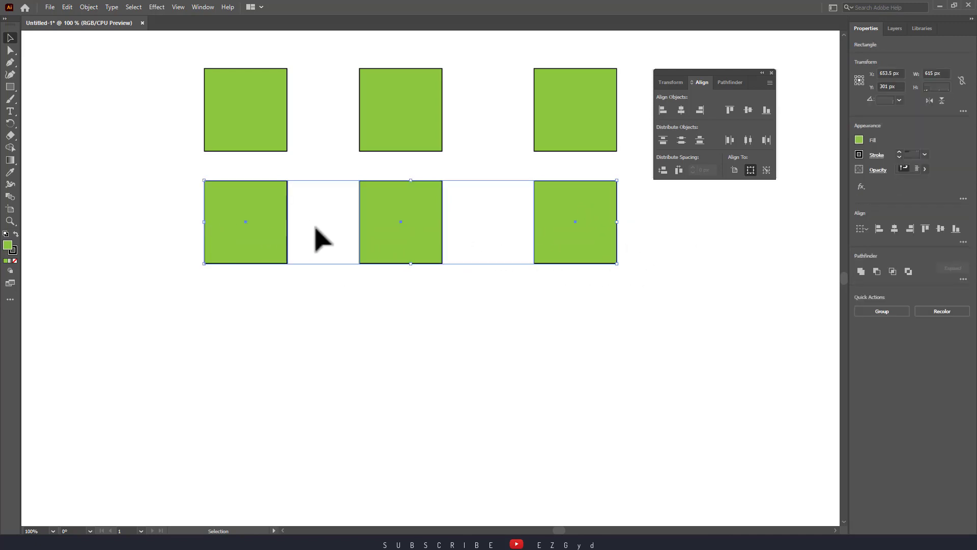
left_click(679, 170)
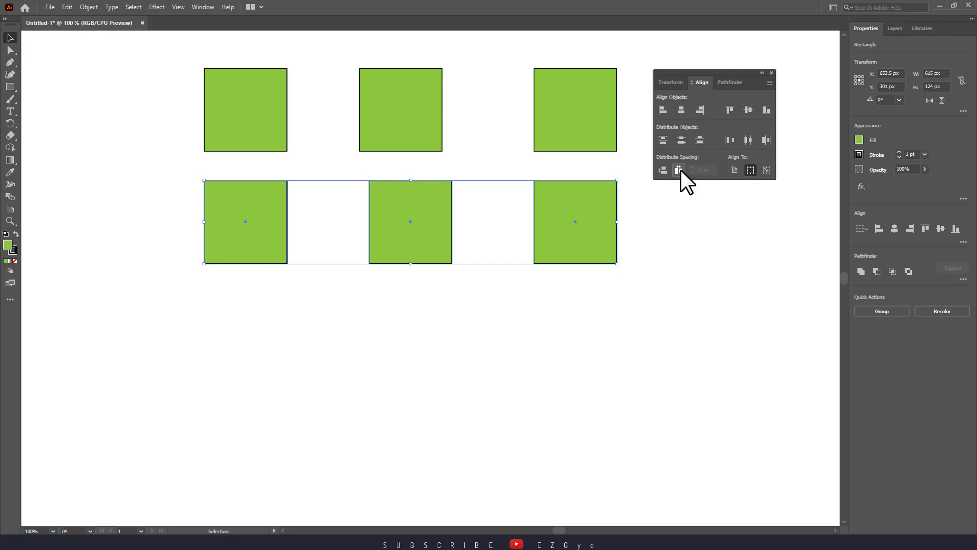
left_click(683, 230)
left_click_drag(679, 221, 146, 232)
left_click(767, 170)
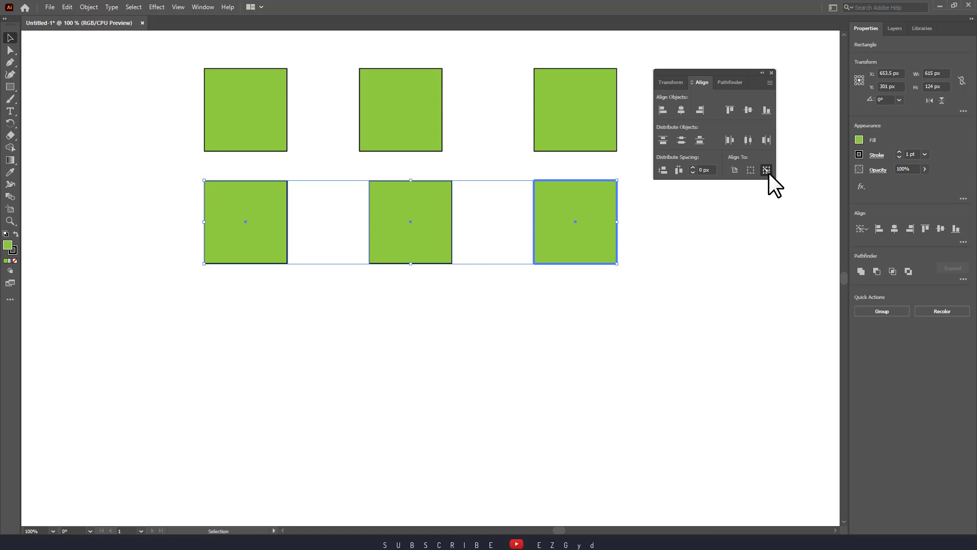
left_click(592, 225)
left_click(457, 223)
left_click(437, 224)
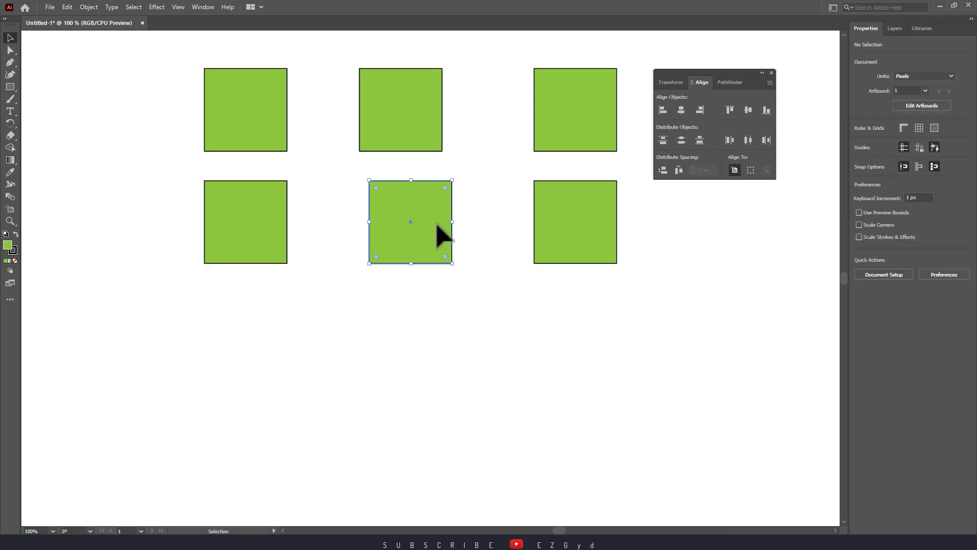
Distribute the lower row's squares horizontally with 30 px gaps, using the middle square as the key object.
left_click_drag(677, 210, 127, 239)
left_click(766, 170)
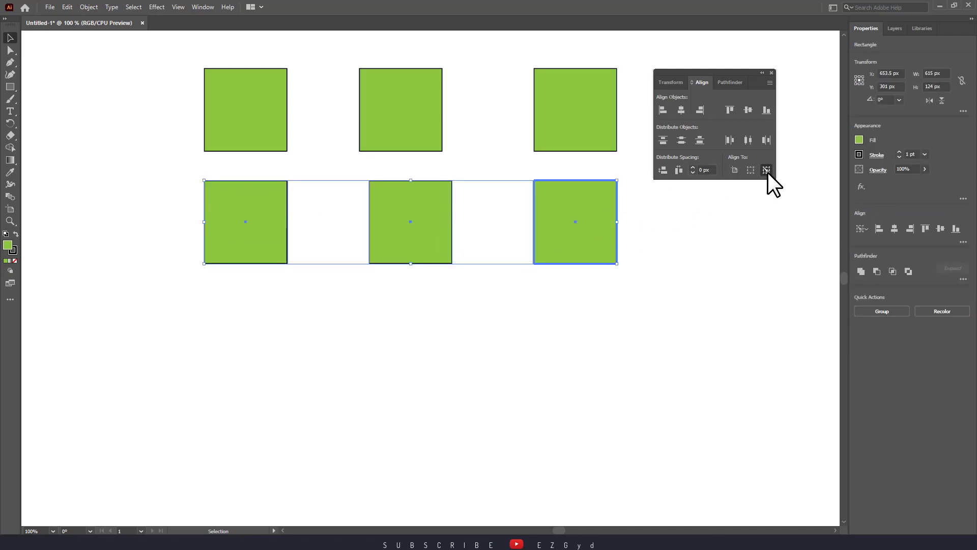
left_click(452, 239)
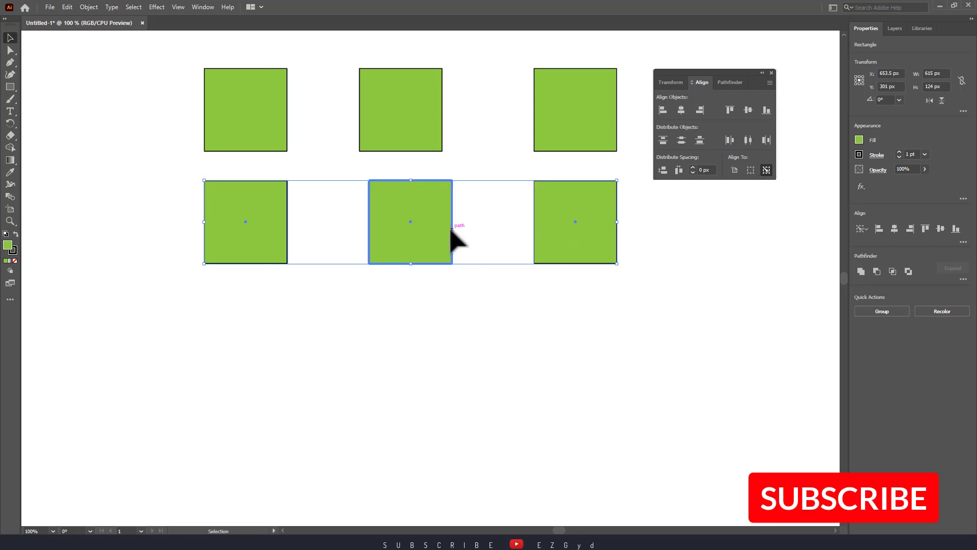
left_click(693, 167)
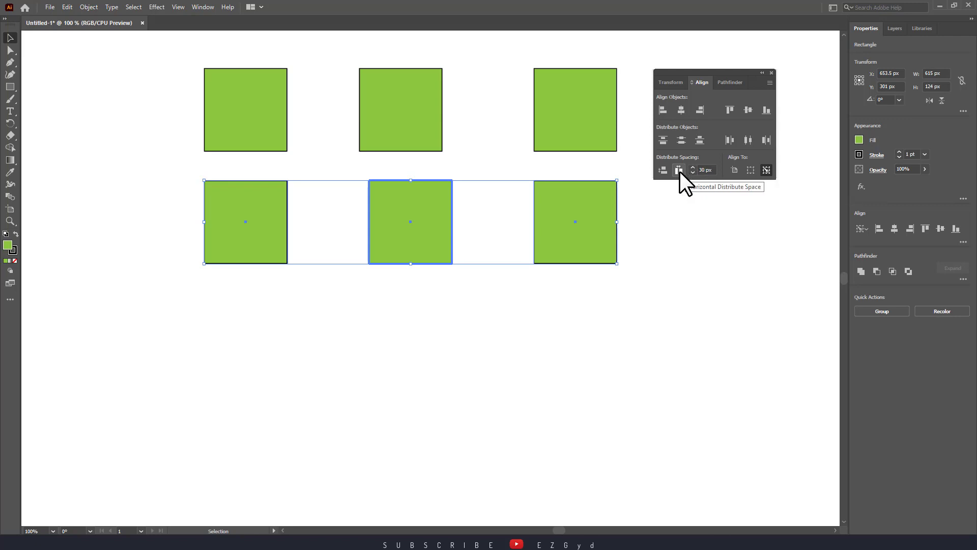
left_click(679, 170)
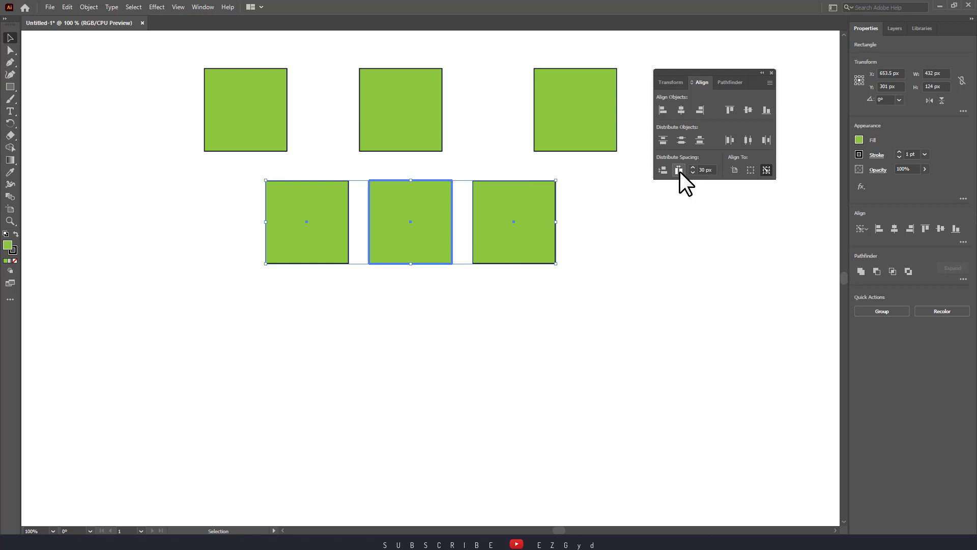
left_click(620, 308)
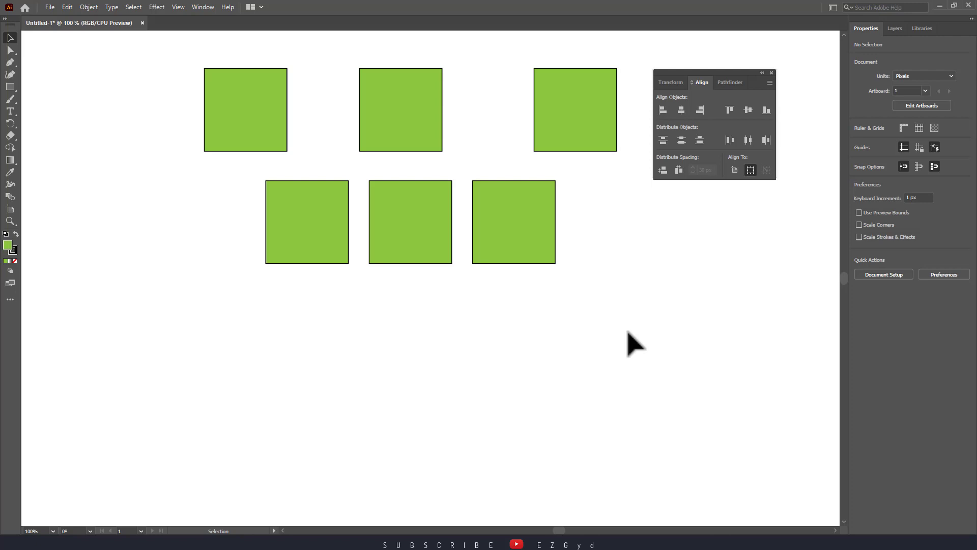
Add the letter "a" below the squares, enlarge it to about 69 pt and place two copies beside it.
left_click(10, 110)
left_click(293, 294)
type("a")
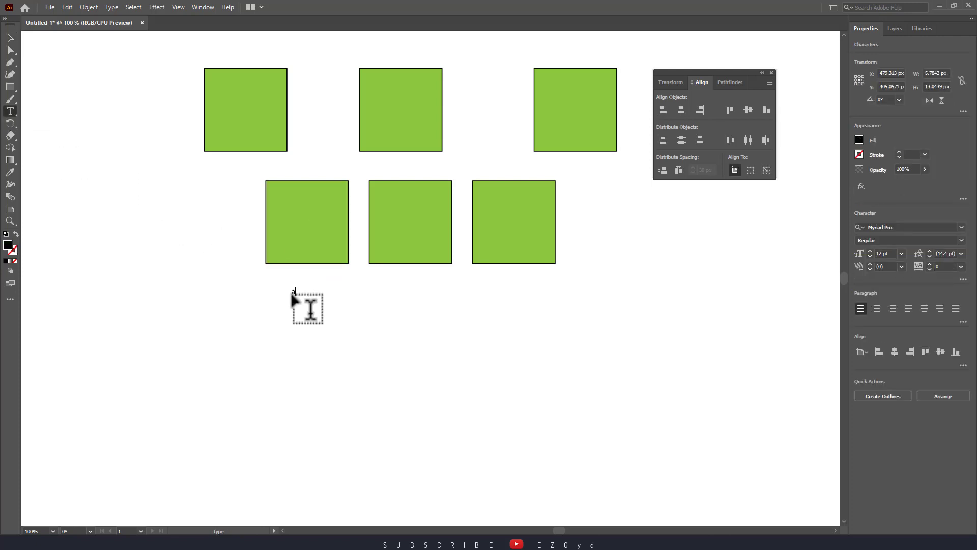
left_click(10, 38)
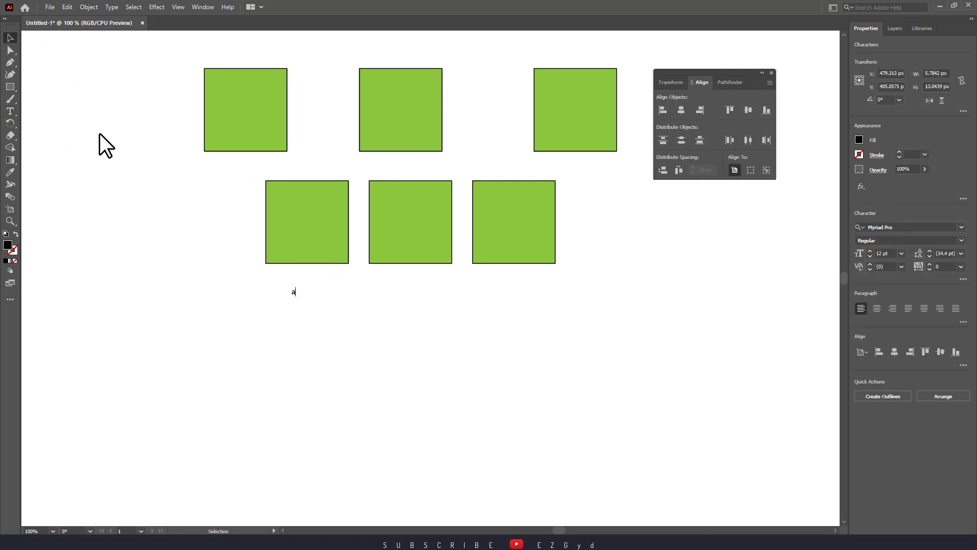
left_click_drag(298, 297, 532, 313)
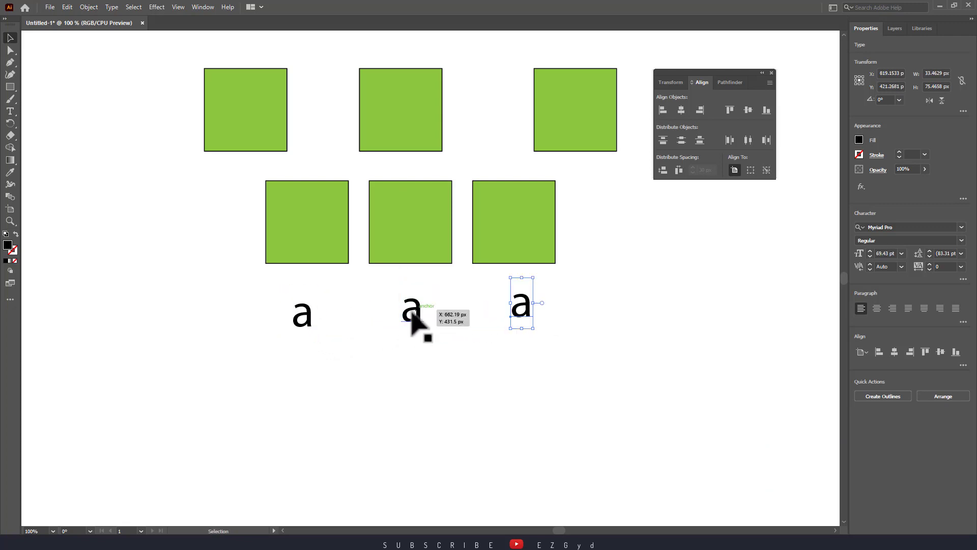
Change the middle copy of the letter to "b" and the last copy to "c".
double_click(413, 319)
type("b")
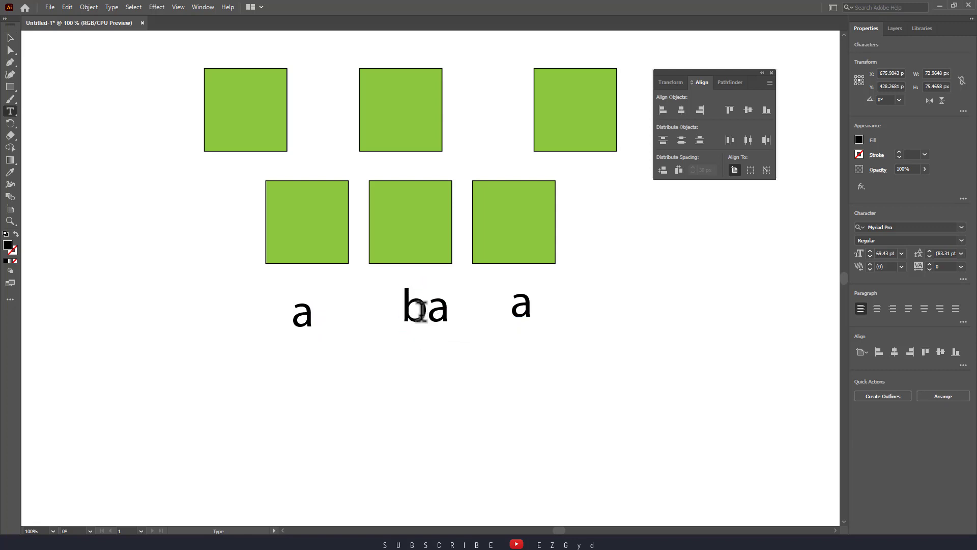
double_click(520, 304)
type("c")
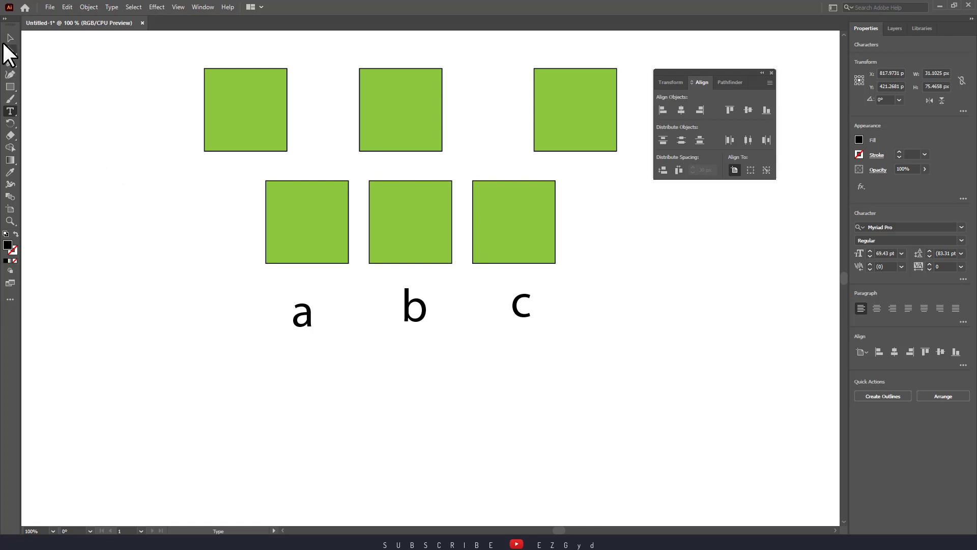
Align the letters a, b and c on their vertical centers and distribute their horizontal spacing evenly.
left_click(10, 37)
left_click_drag(250, 280, 569, 370)
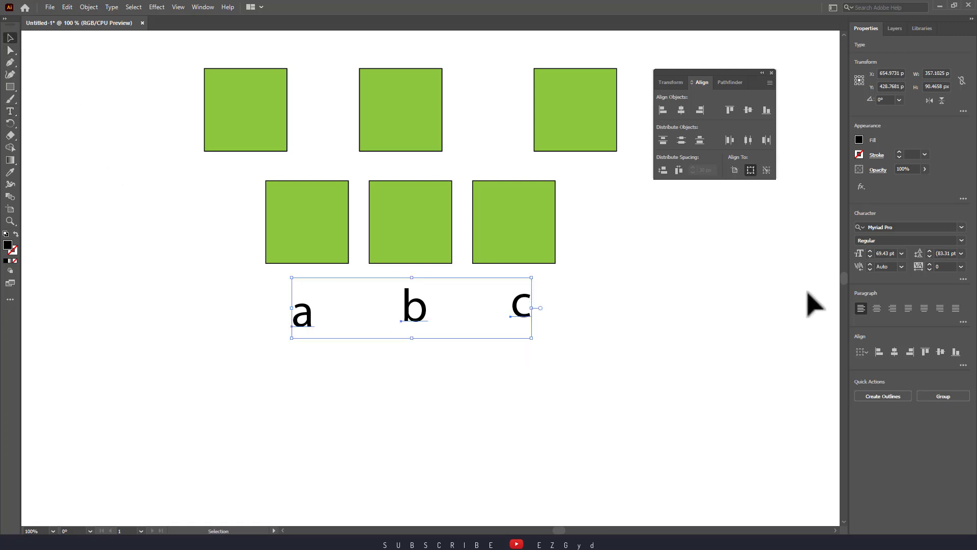
left_click(746, 110)
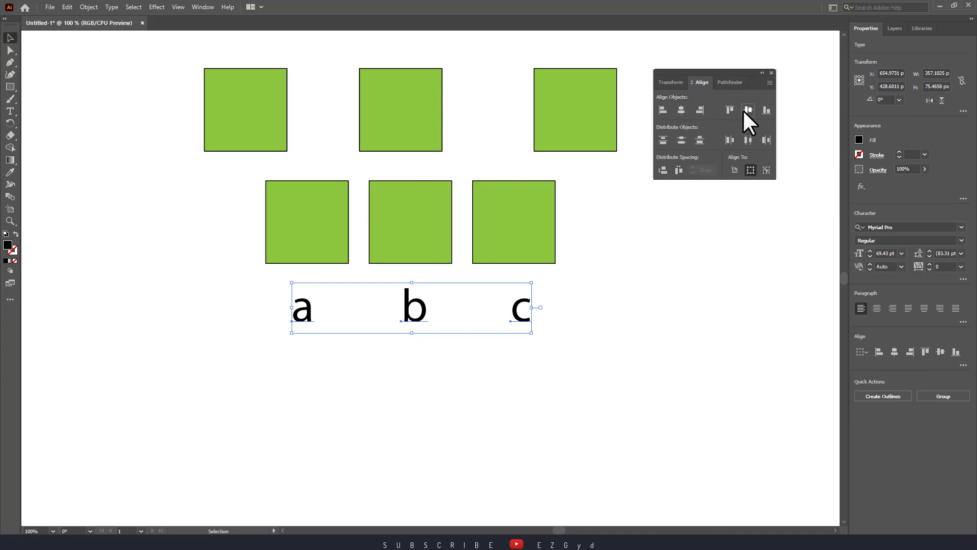
left_click(679, 170)
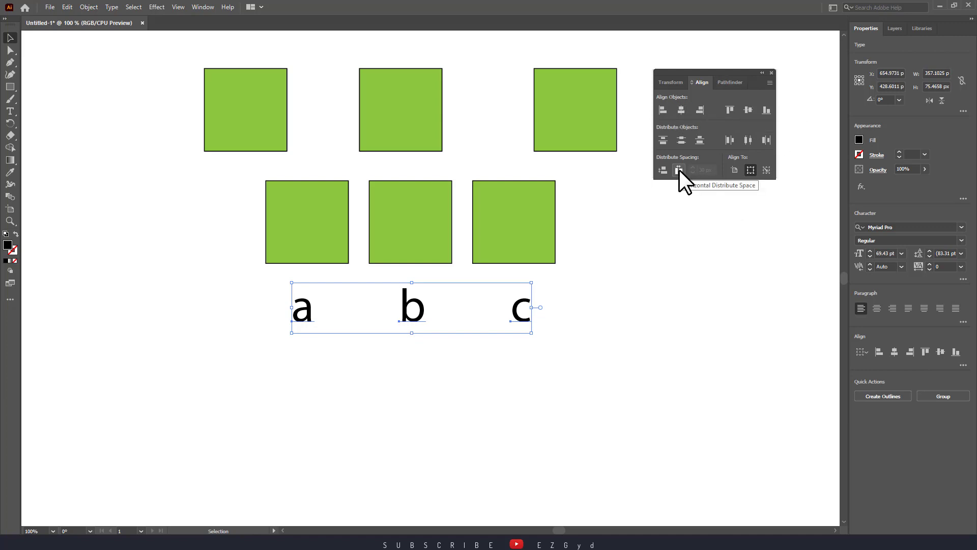
Distribute the three letters horizontally with 30 px gaps, using the letter b as the key object.
left_click(766, 170)
left_click(422, 308)
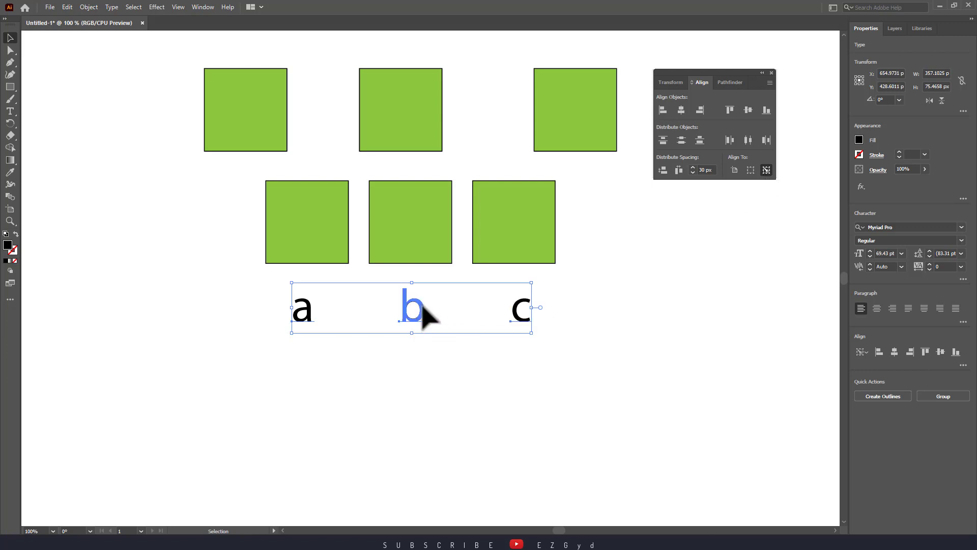
double_click(703, 170)
left_click(680, 170)
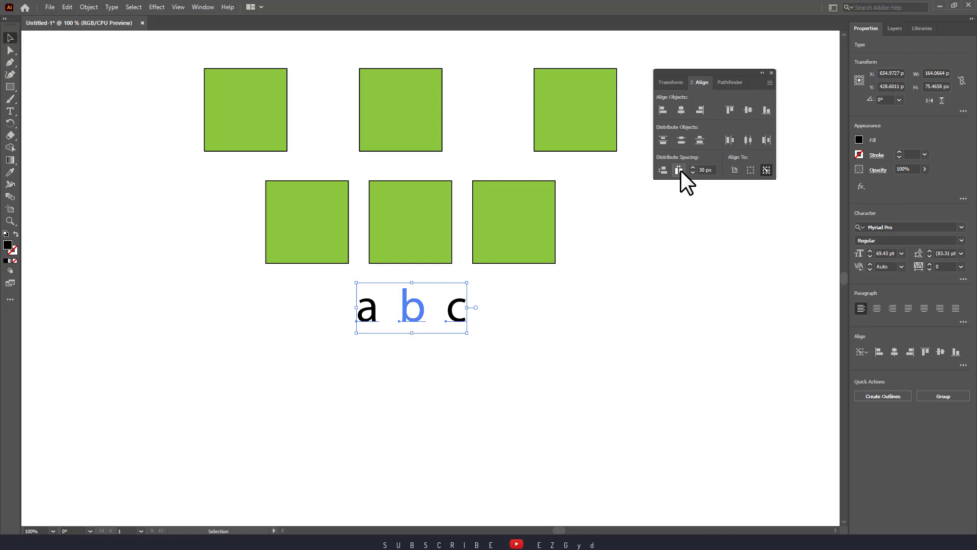
left_click(689, 278)
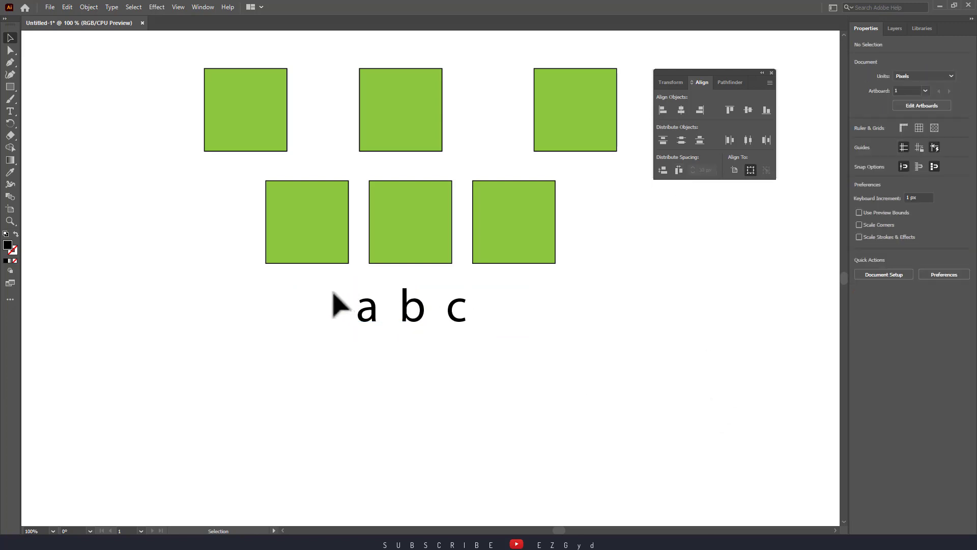
left_click_drag(334, 295, 496, 349)
left_click(487, 351)
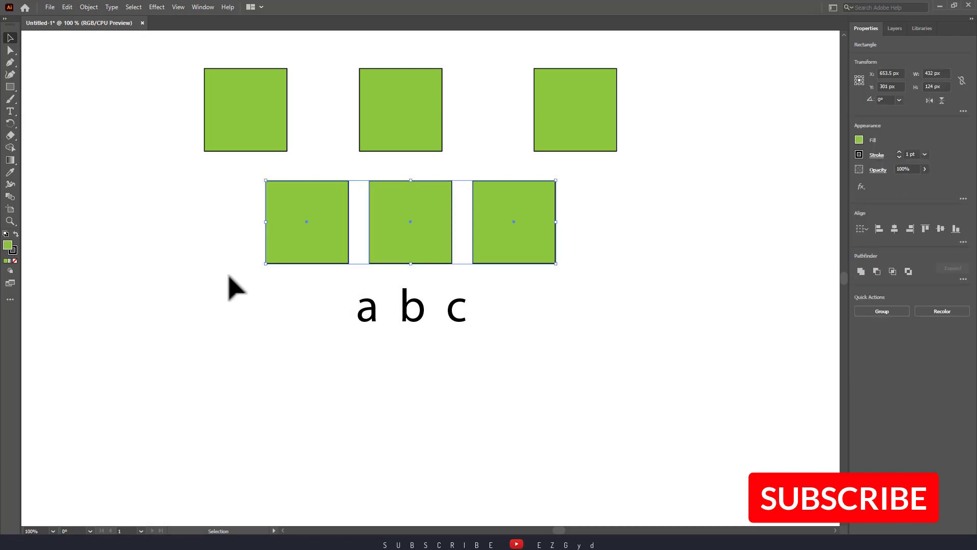
left_click_drag(318, 281, 554, 342)
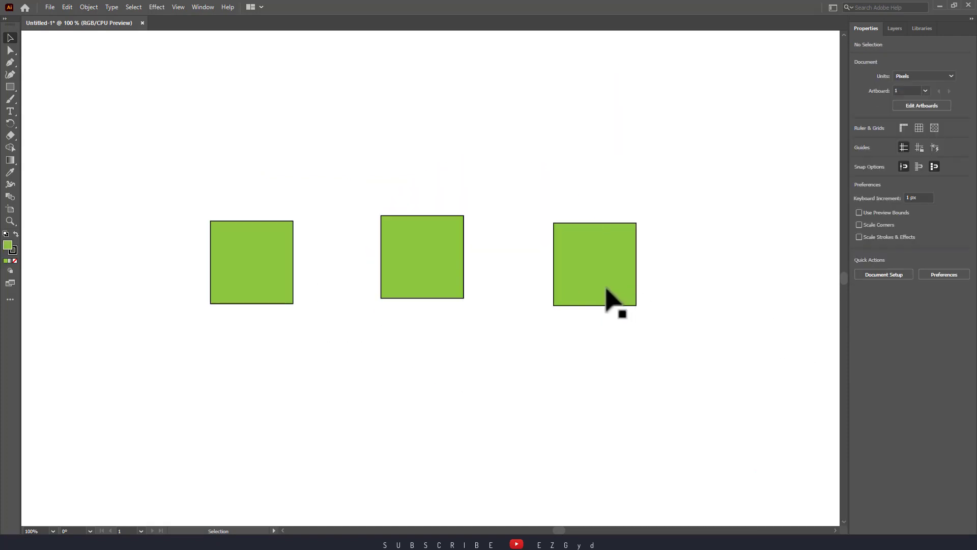
Turn on Smart Guides for positioning the three green squares.
left_click_drag(211, 200, 633, 350)
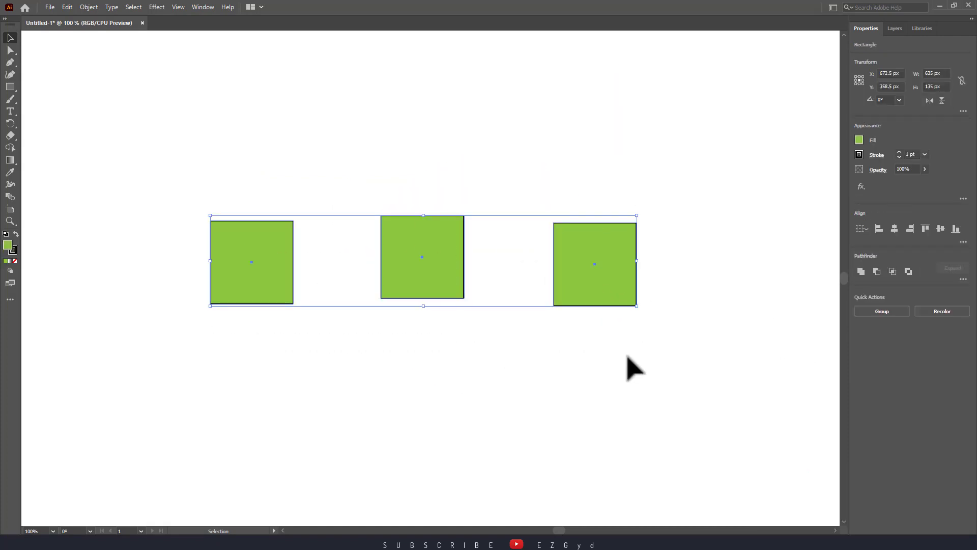
left_click(506, 295)
left_click_drag(192, 117, 641, 320)
left_click(178, 7)
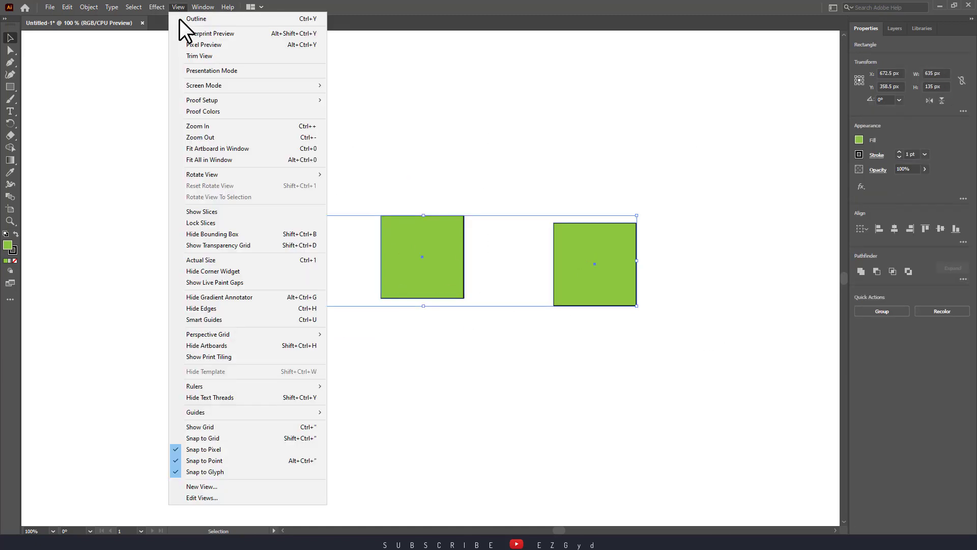
left_click(257, 320)
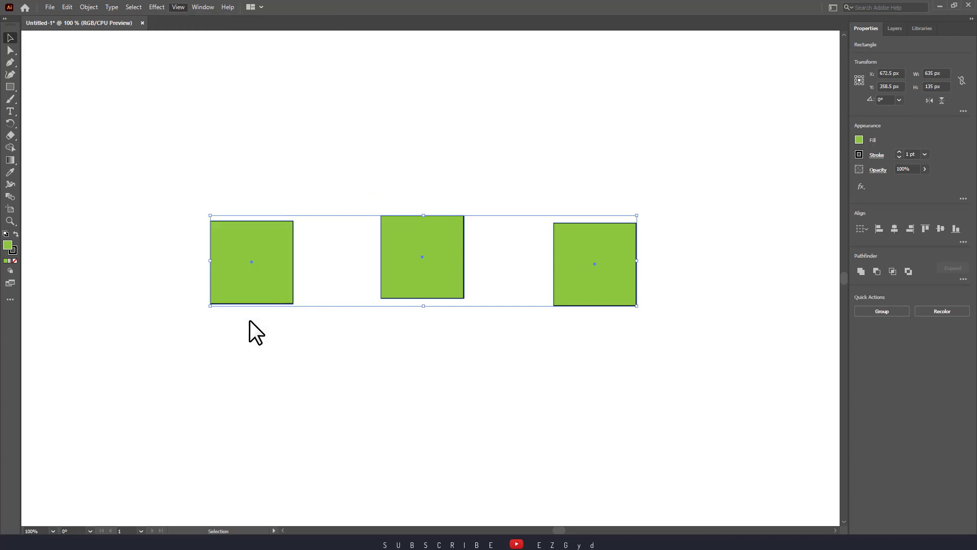
left_click(305, 365)
Move the middle and last squares in line with the first, using Smart Guides to get equal 61 px gaps.
left_click_drag(455, 286, 386, 279)
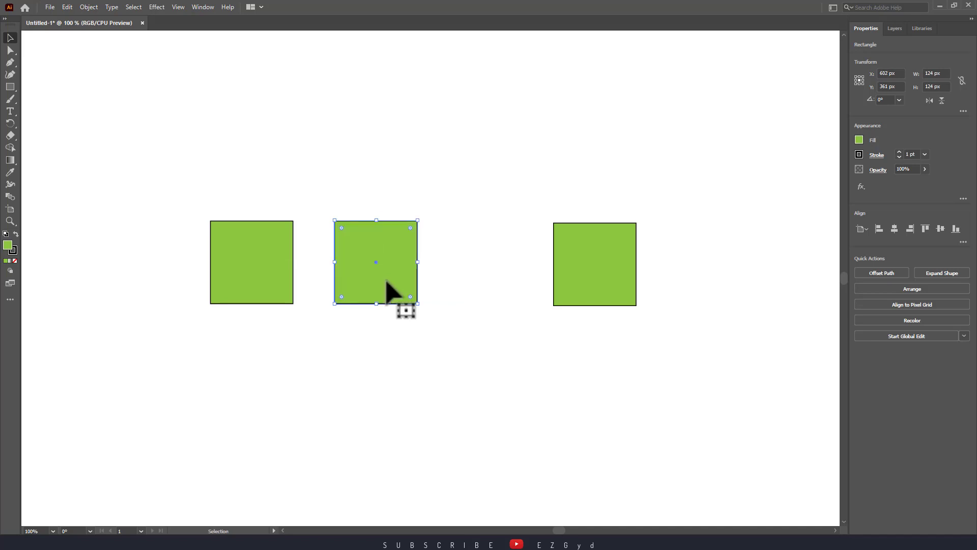
left_click(404, 359)
left_click_drag(587, 270, 495, 269)
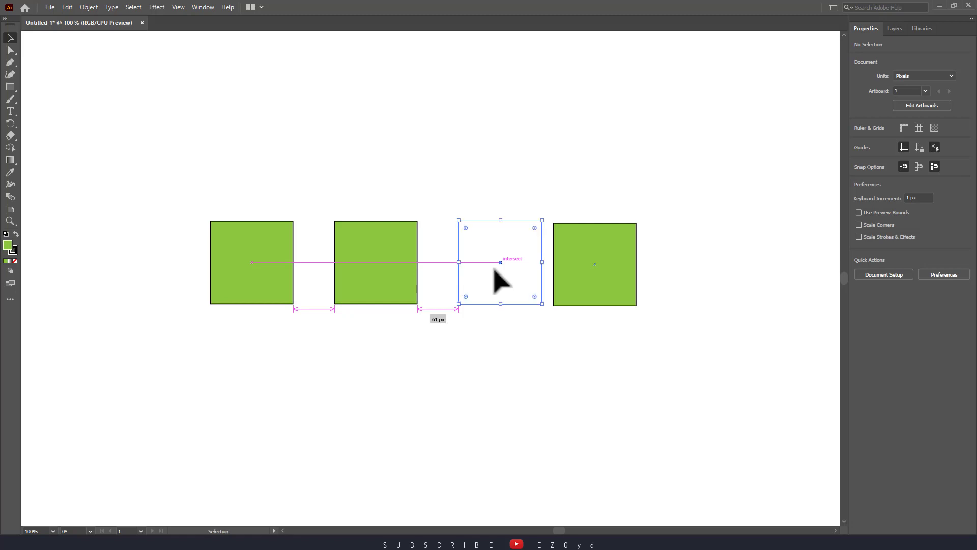
left_click_drag(495, 269, 494, 270)
left_click(507, 361)
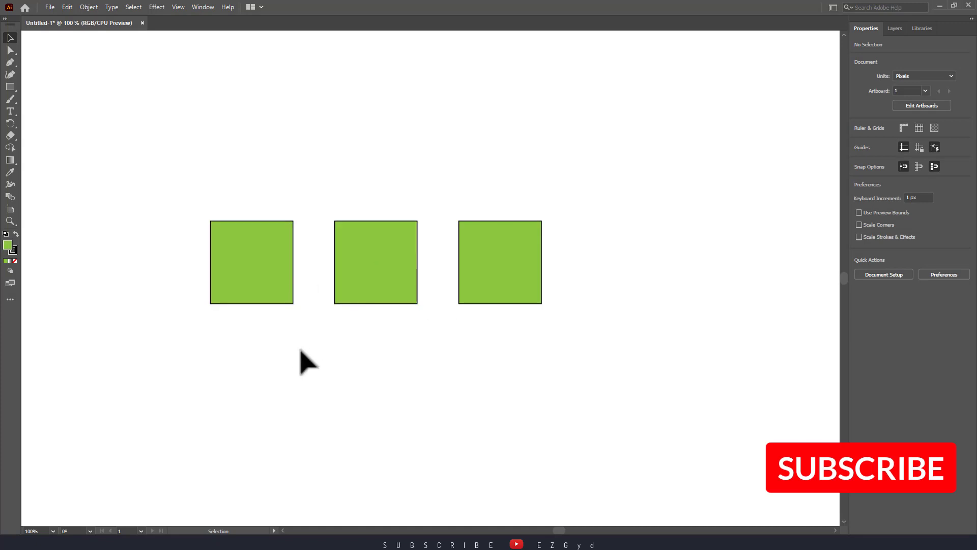
Move the row of three squares to about X 712, Y 319 px and look at its distribute spacing options.
left_click_drag(185, 172, 523, 353)
left_click_drag(402, 290, 476, 262)
left_click(960, 242)
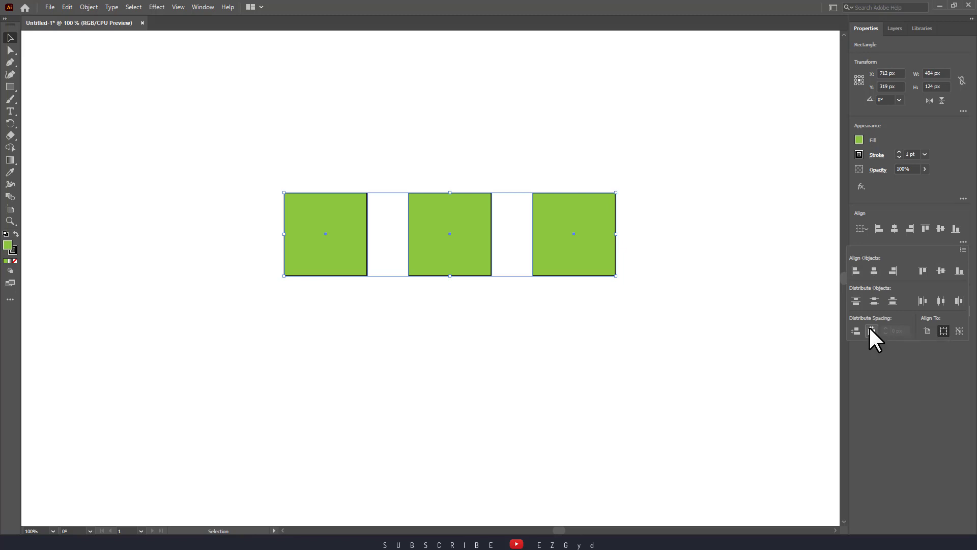
left_click(640, 324)
left_click(642, 422)
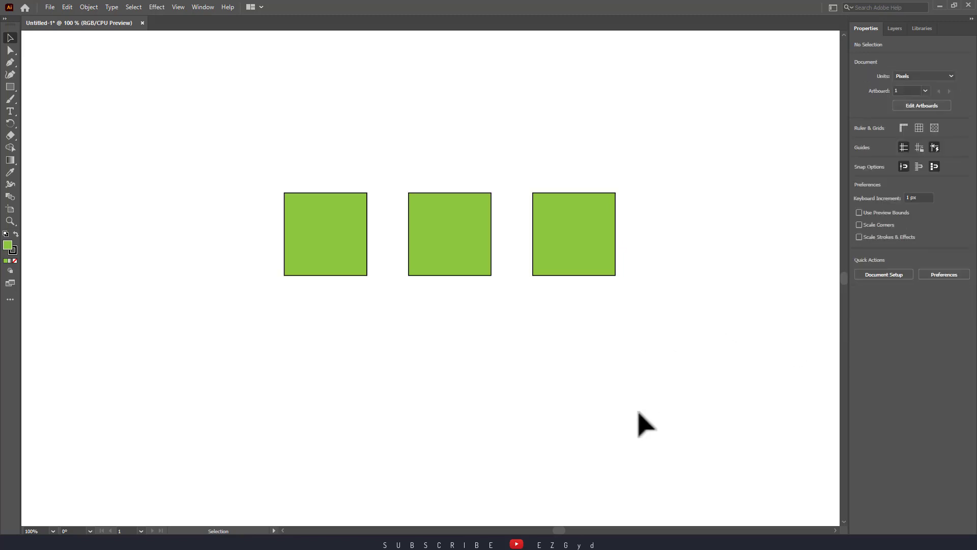
Move the row of squares down to about X 692, Y 496 px and duplicate it above at about Y 303 px.
left_click_drag(249, 177, 690, 339)
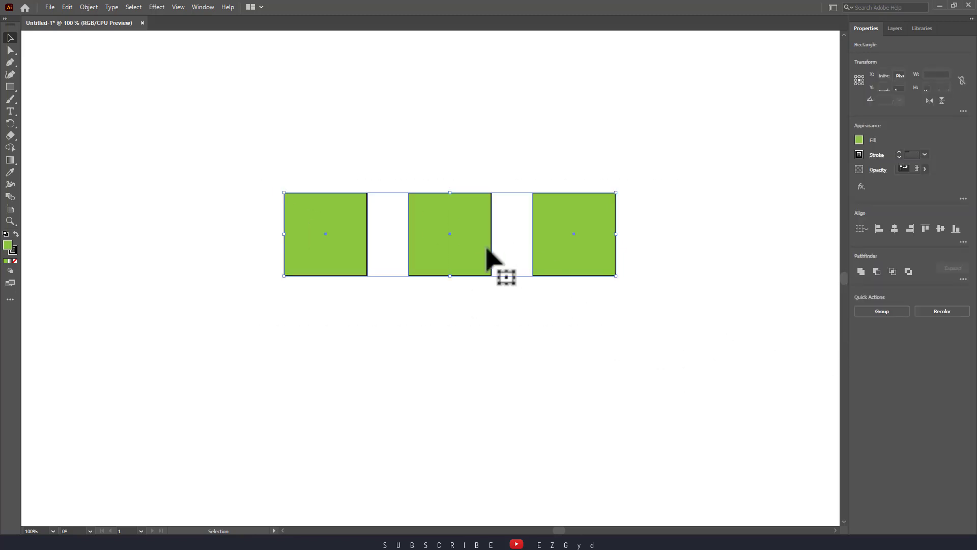
left_click_drag(473, 248, 469, 378)
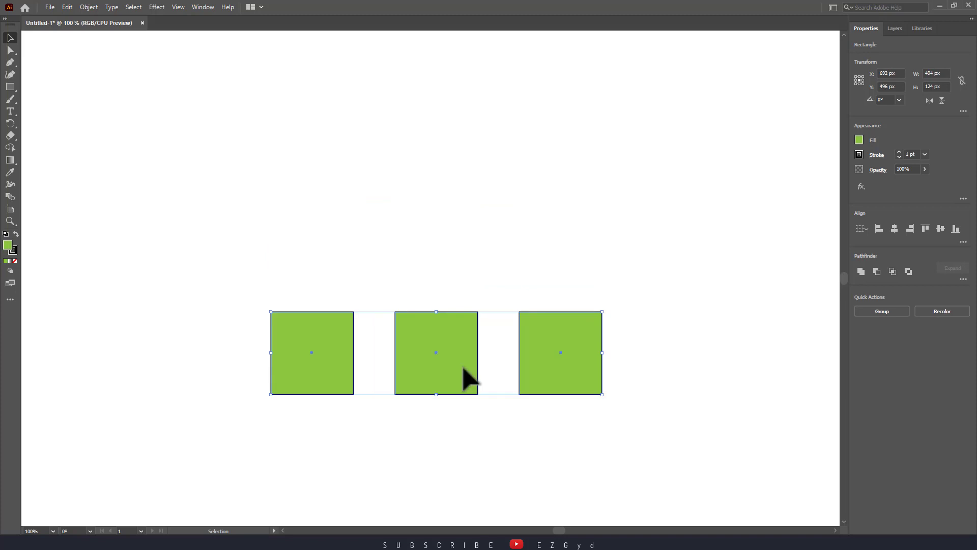
left_click_drag(464, 335, 463, 239)
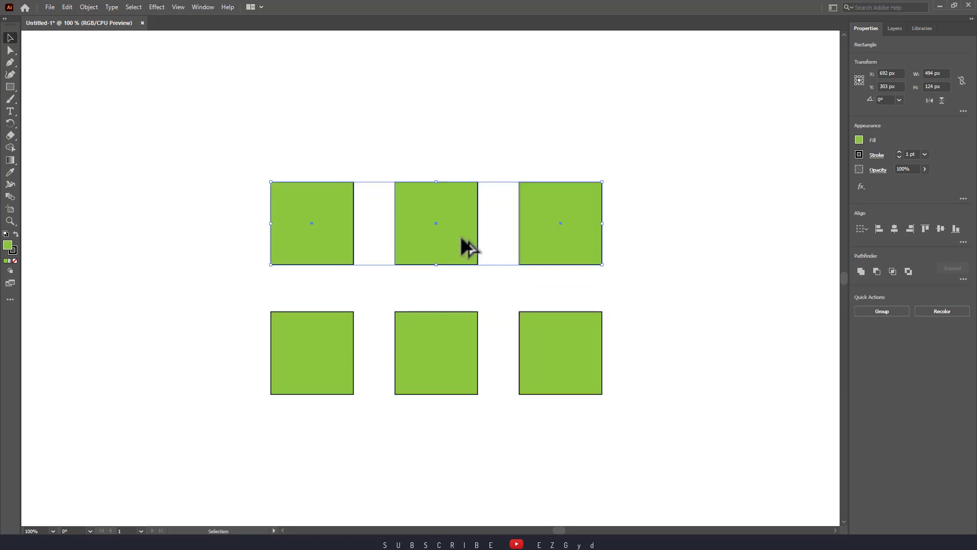
Move the third column of squares to about X 842 px and shift the first column closer to the middle column.
left_click_drag(673, 163, 527, 457)
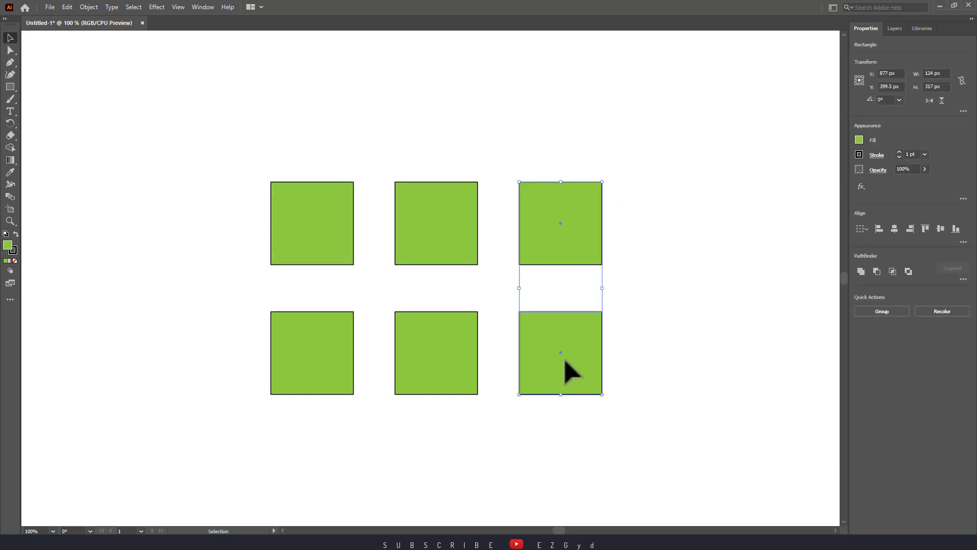
left_click_drag(564, 361, 547, 362)
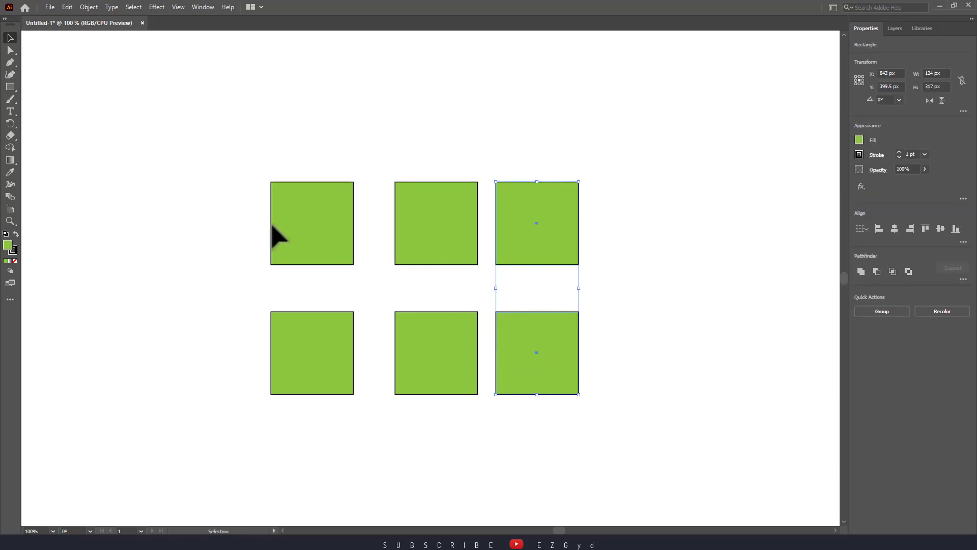
left_click_drag(244, 150, 334, 468)
left_click_drag(339, 389, 360, 387)
left_click(405, 451)
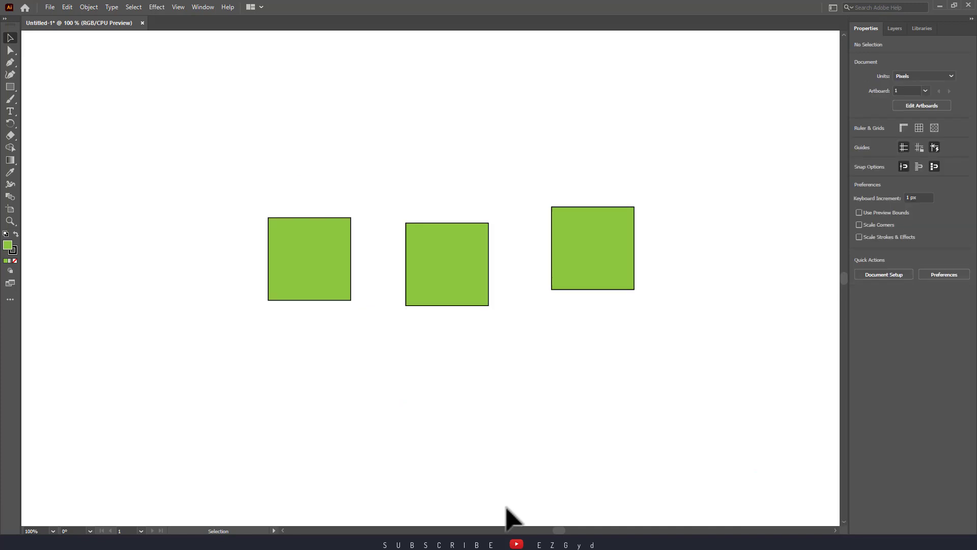
Show the document grid behind the three unevenly placed squares.
left_click(179, 8)
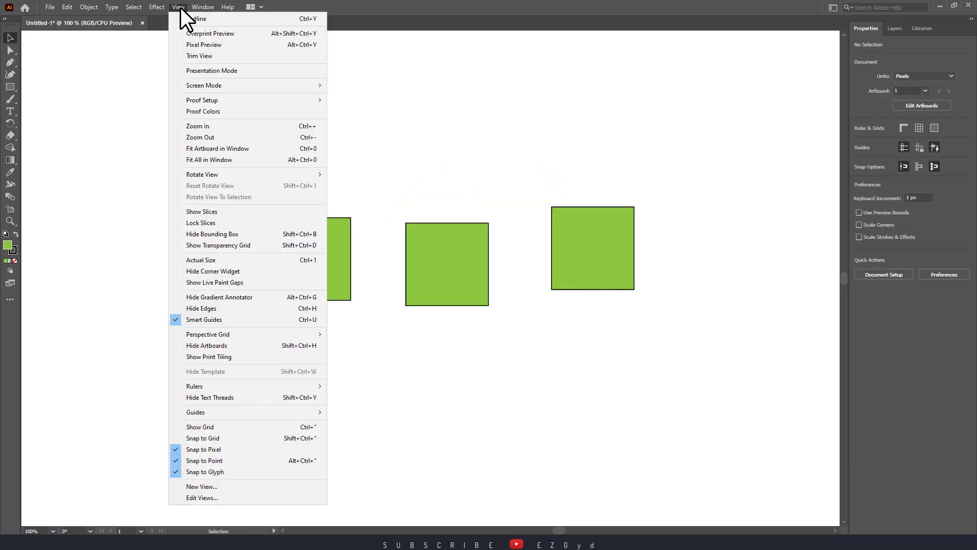
left_click(221, 427)
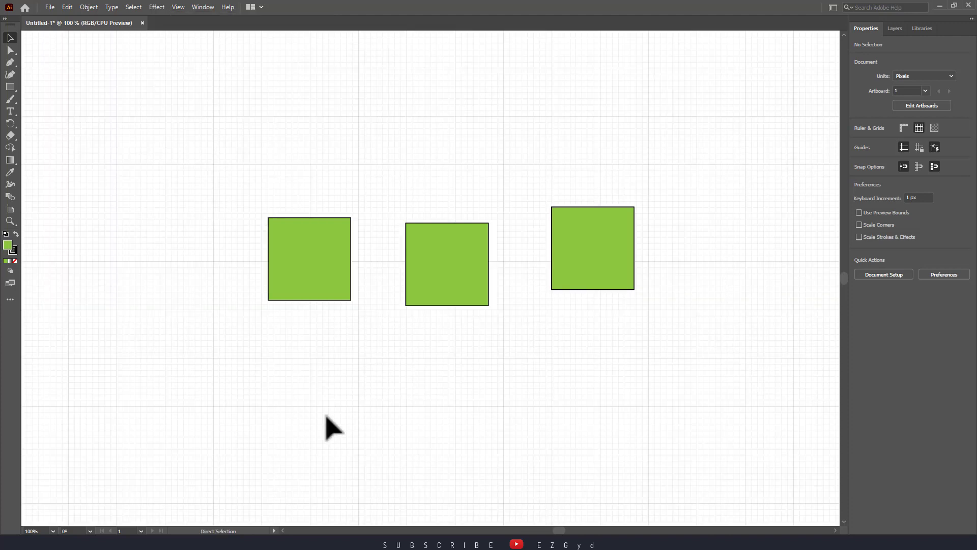
key("ctrl+equal")
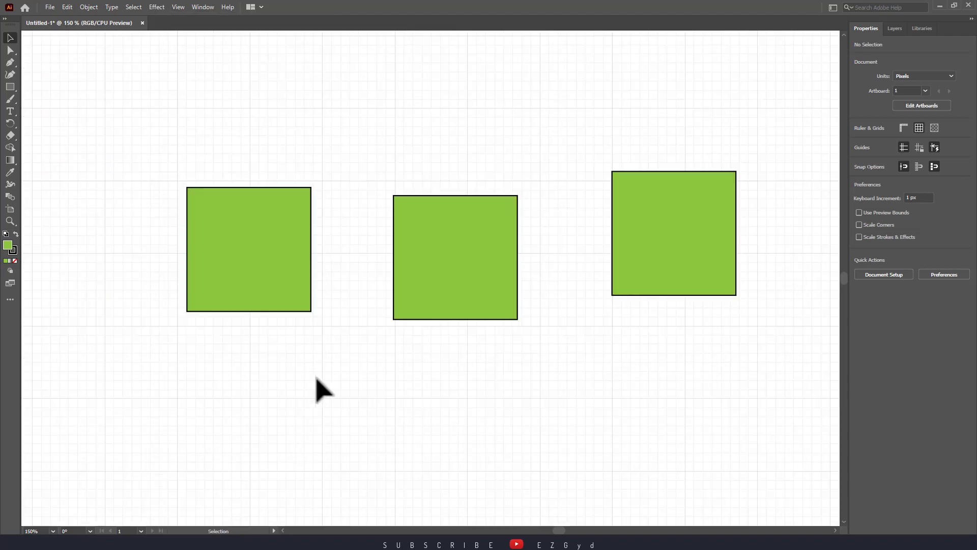
Line up the first two squares on the same grid line, with the middle square at about X 657, Y 371 px.
left_click_drag(250, 270, 259, 286)
left_click_drag(477, 280, 438, 279)
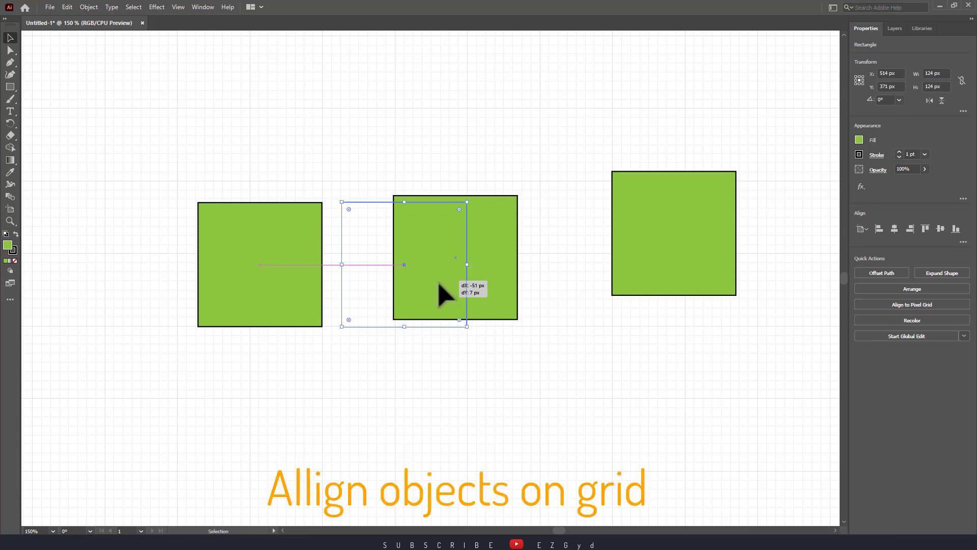
left_click(414, 395)
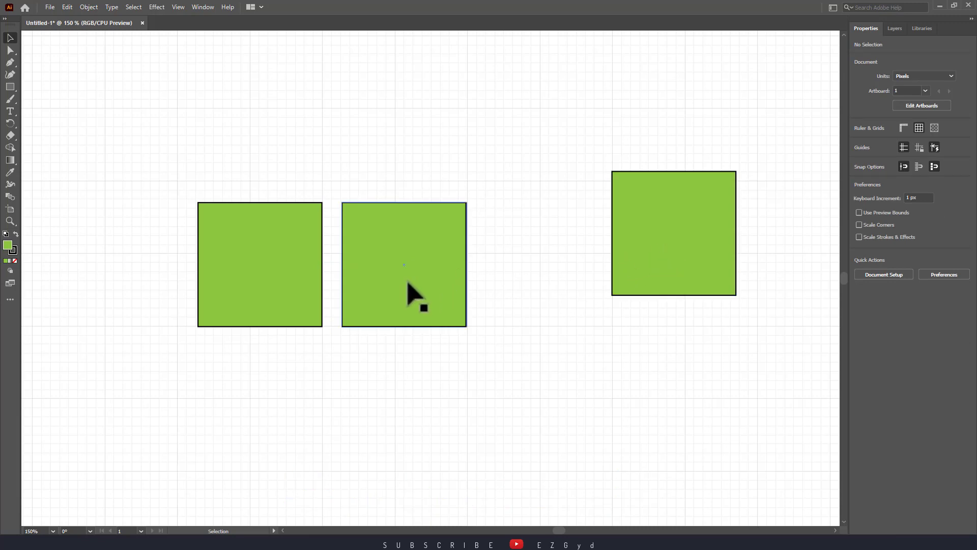
Move the third square onto the same grid line, matching the gap between the first two squares.
left_click_drag(407, 280, 410, 279)
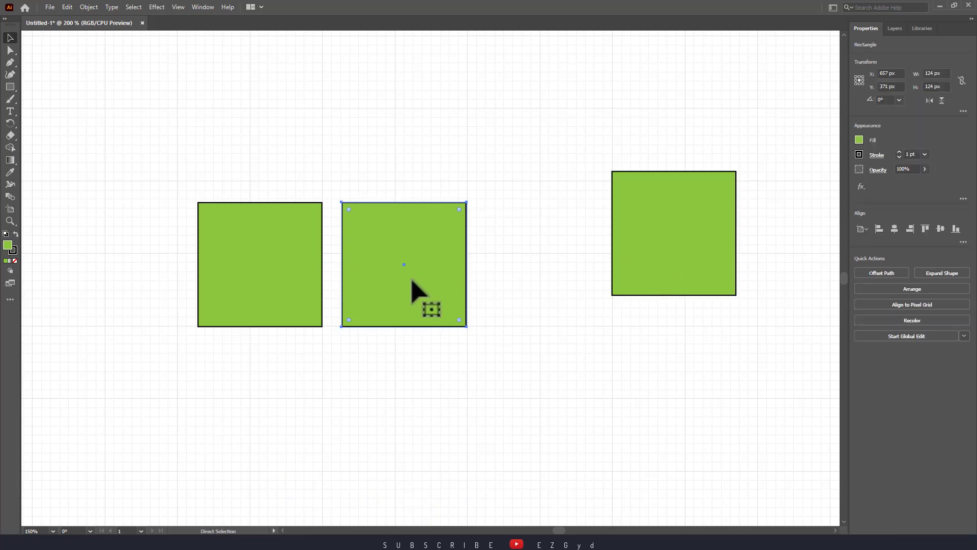
key("ctrl+equal")
left_click(453, 407)
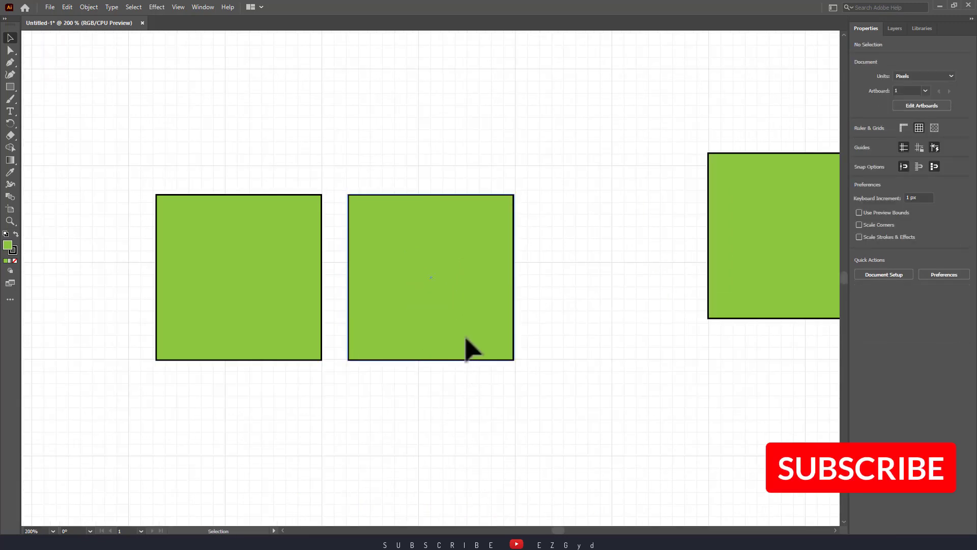
mouse_move(473, 350)
left_mouse_down()
mouse_move(465, 337)
mouse_move(477, 343)
left_mouse_up()
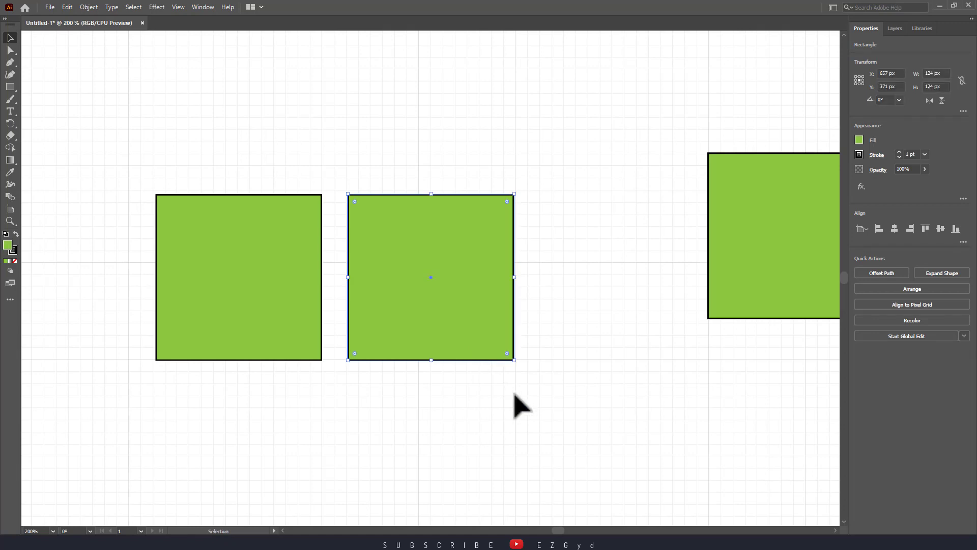
left_click(605, 368)
left_click_drag(762, 273, 594, 315)
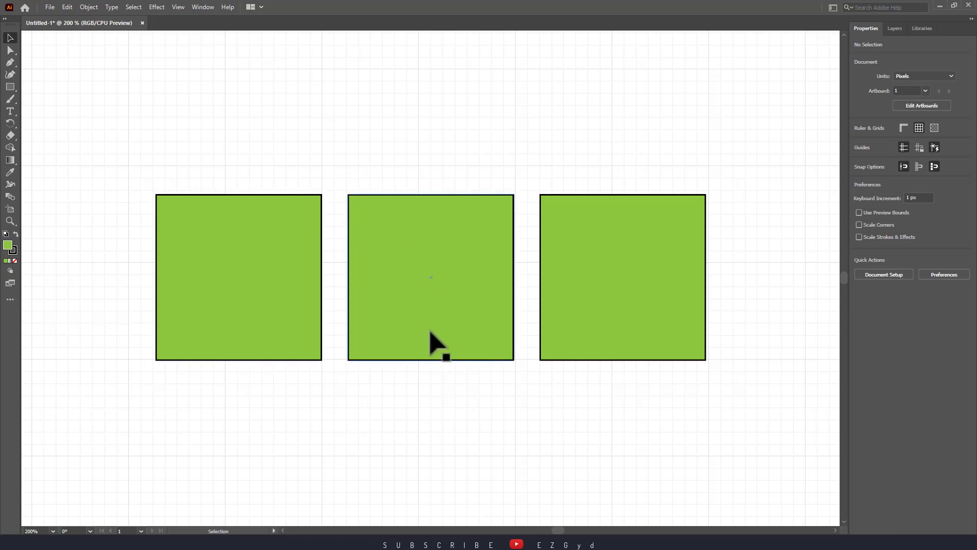
Duplicate the row of three squares directly above itself, leaving a narrow gap between the rows.
key("ctrl+minus")
key("ctrl+minus")
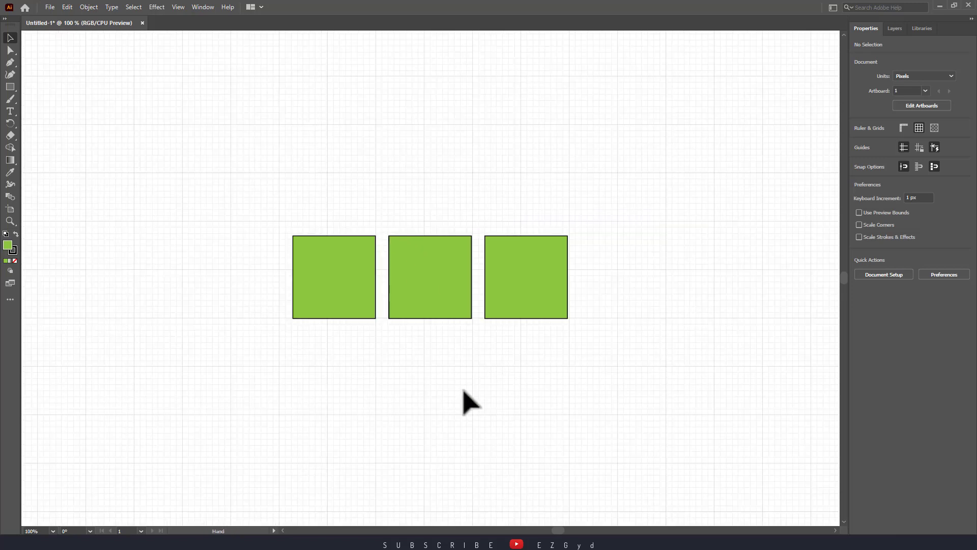
left_click_drag(463, 391, 462, 361)
left_click_drag(266, 207, 636, 366)
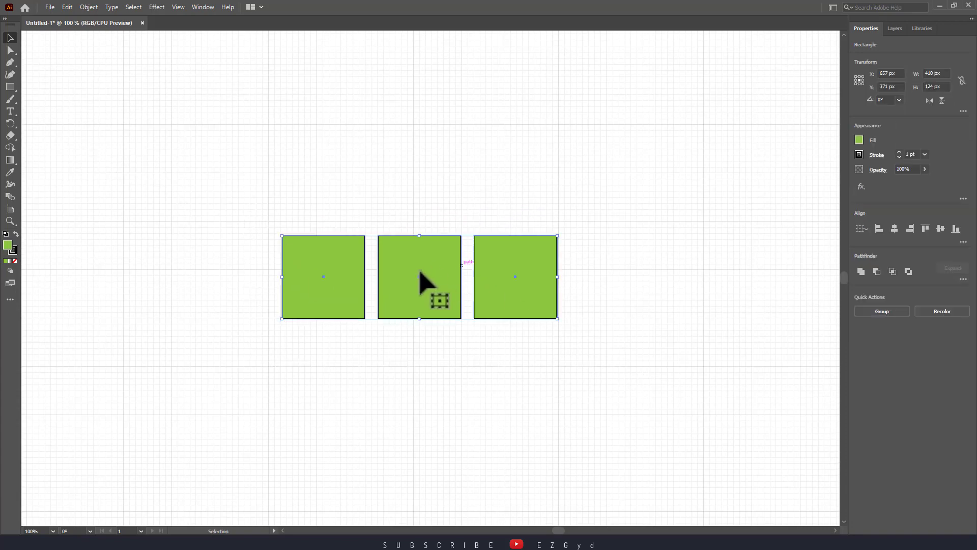
left_click_drag(420, 274, 417, 179)
left_click(643, 235)
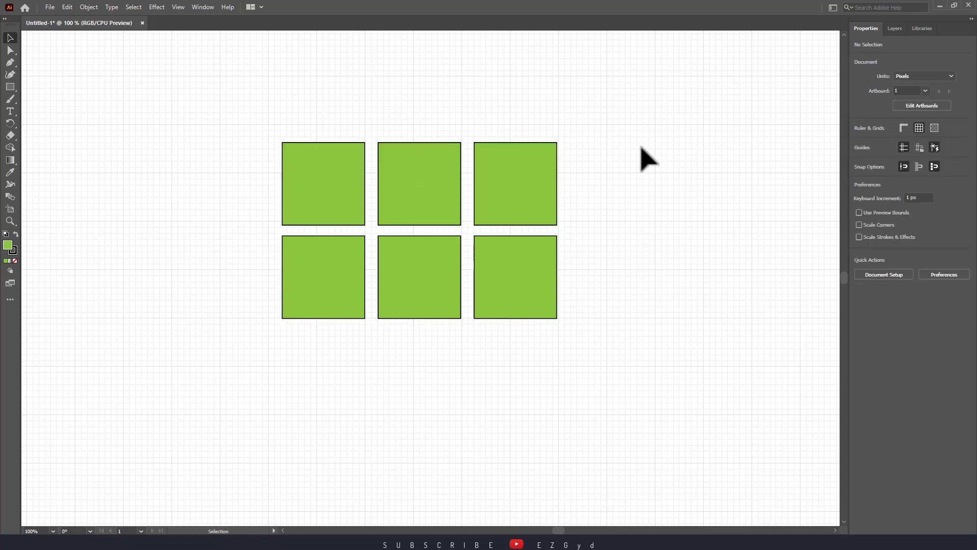
Duplicate the third column of squares beside itself to add a fourth column.
left_click_drag(642, 147, 238, 327)
left_click(543, 355)
left_click_drag(528, 121, 538, 360)
left_click_drag(537, 294, 634, 300, "alt")
left_click(649, 460)
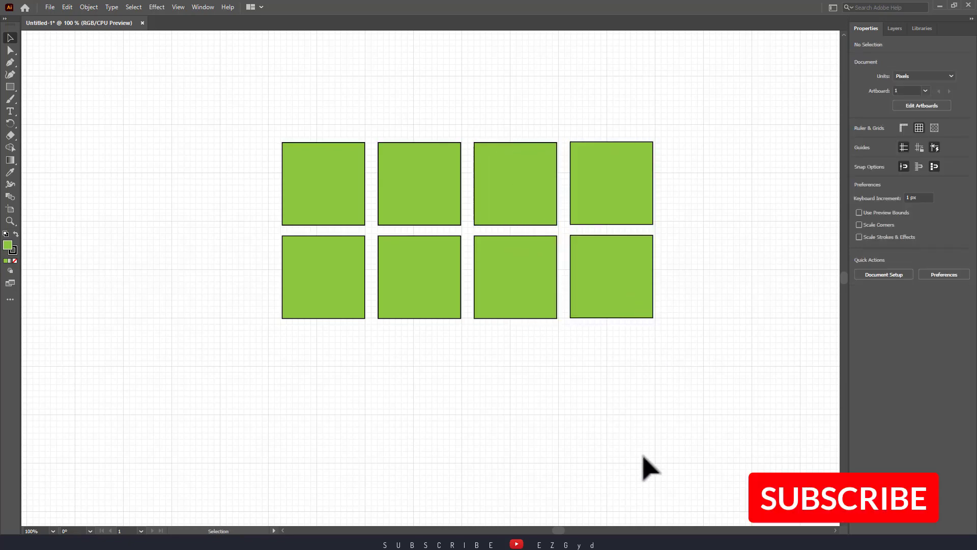
Nudge the second column of squares 1 px to the right, to X 658 px.
key("ctrl+=")
key("space")
left_click_drag(648, 428, 557, 468)
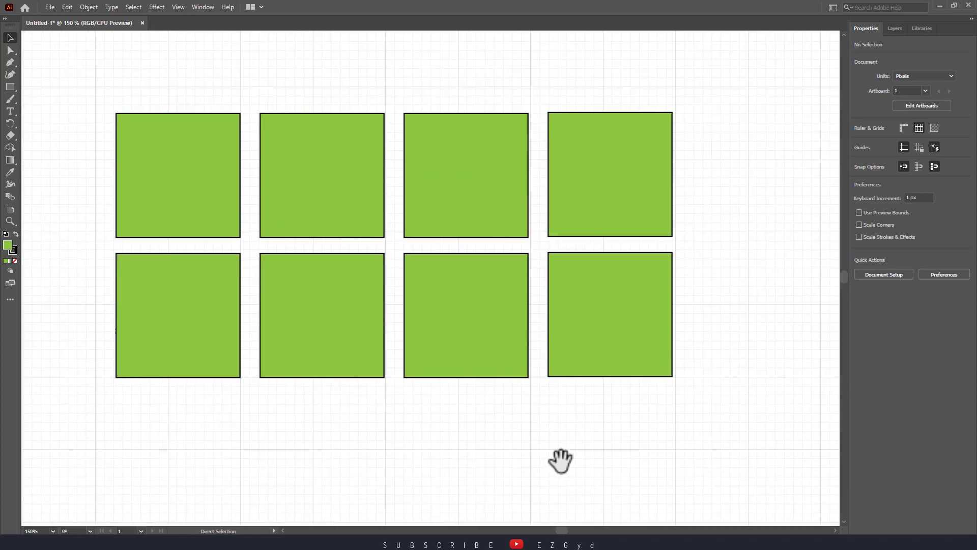
key("ctrl+=")
key("space")
left_click_drag(461, 476, 495, 472)
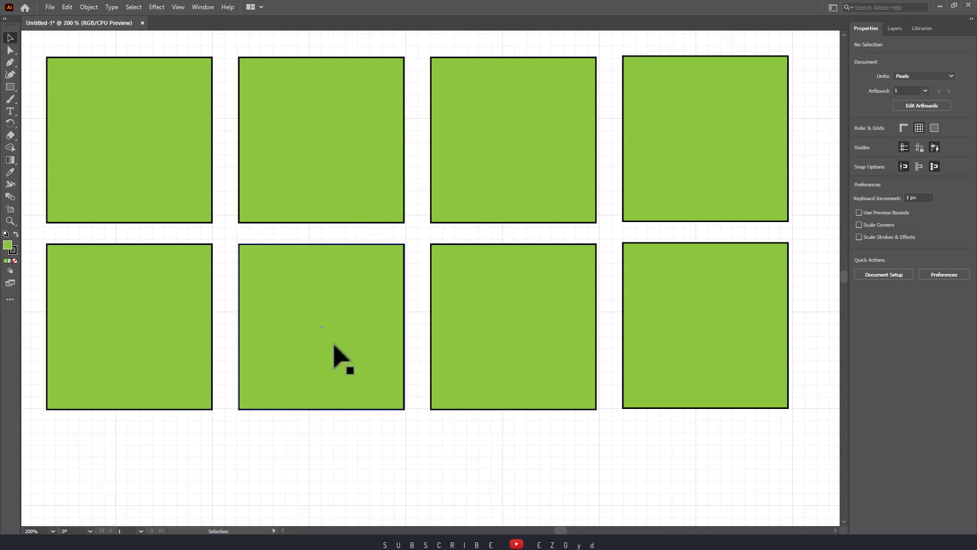
left_click_drag(329, 465, 339, 158)
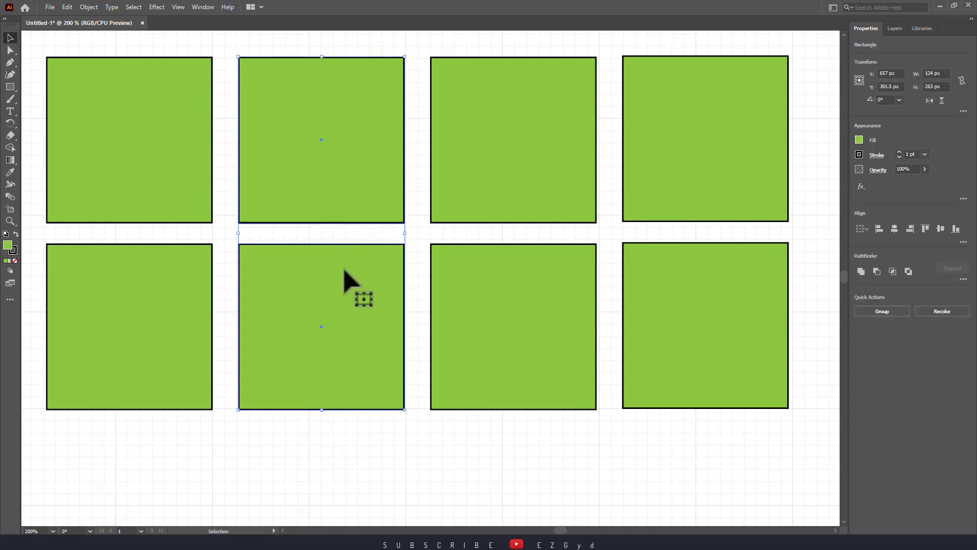
key("Right")
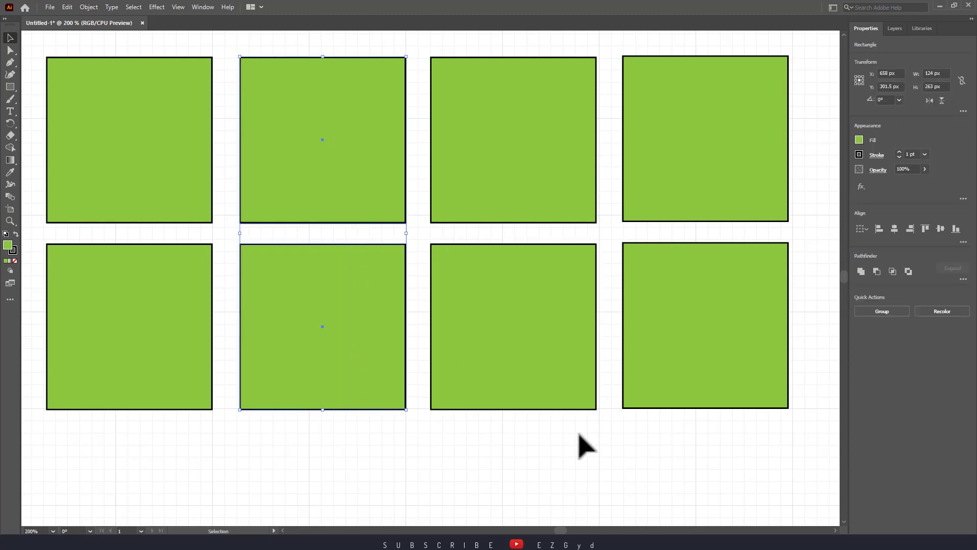
Nudge the third column of squares 2 px to the right, to X 802 px.
left_click_drag(499, 455, 532, 51)
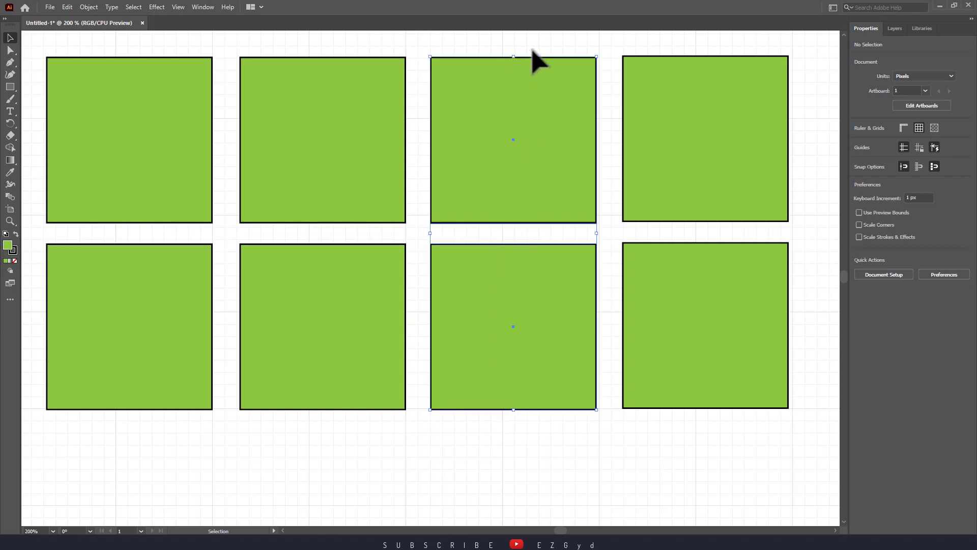
key("Right")
key("Right")
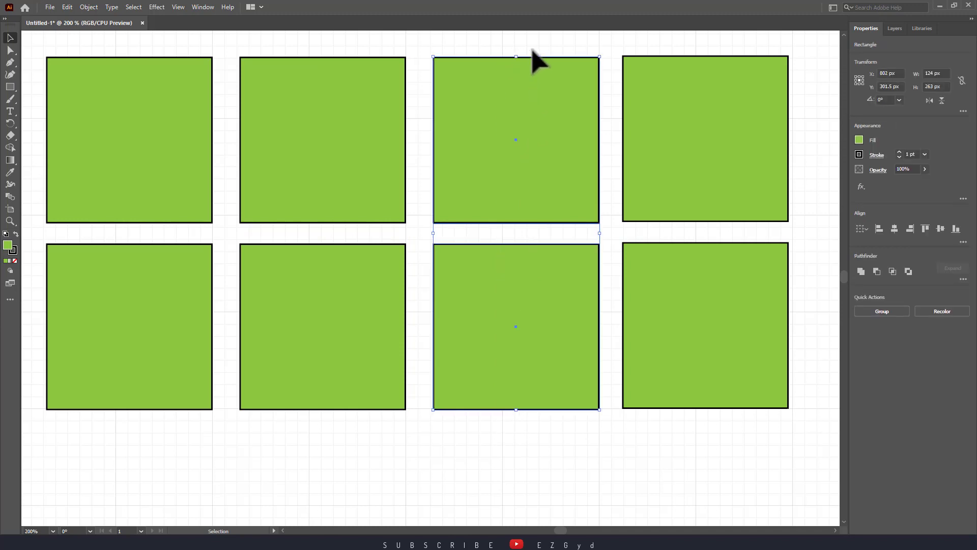
left_click(515, 452)
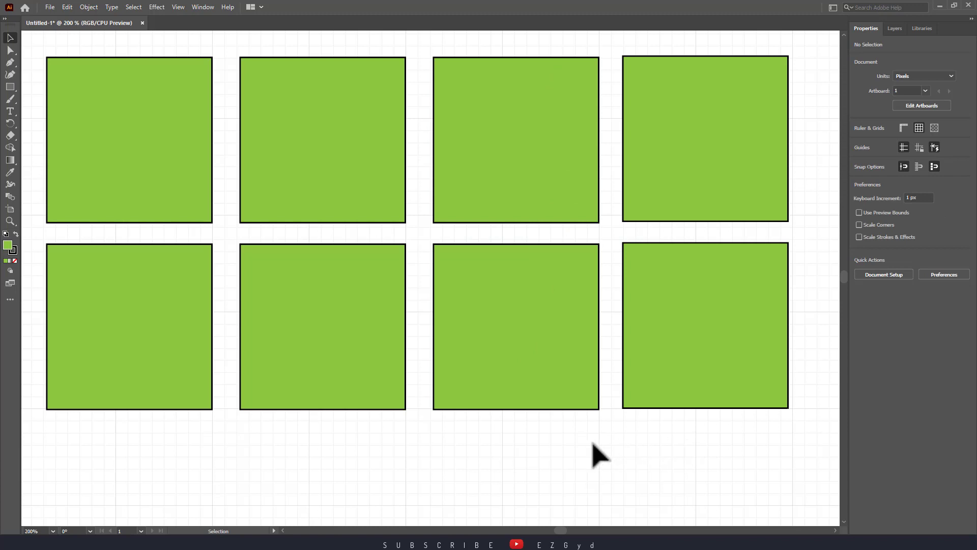
Nudge the fourth column of squares 3 px to the right to even out the column gaps on the grid.
left_click_drag(683, 439, 663, 45)
key("Right")
key("Right")
key("Right")
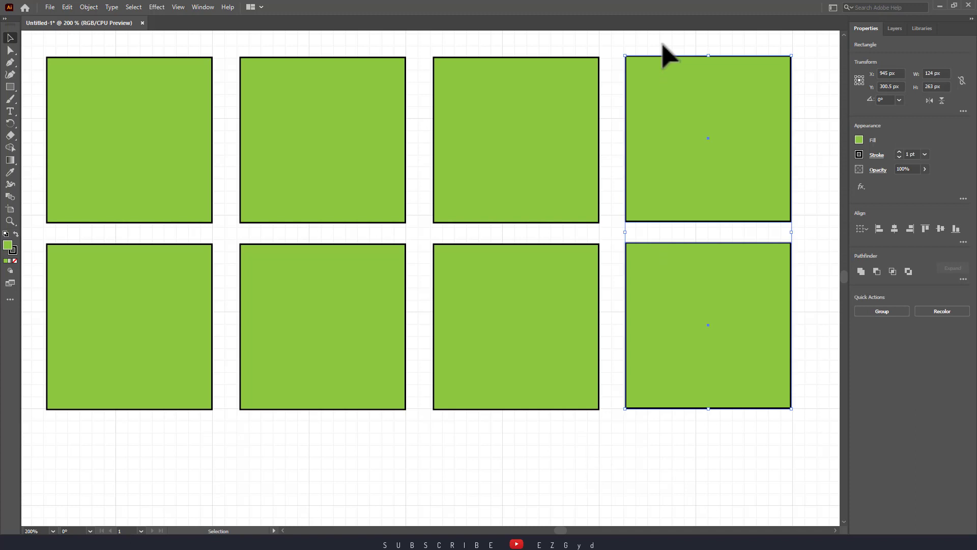
left_click(772, 462)
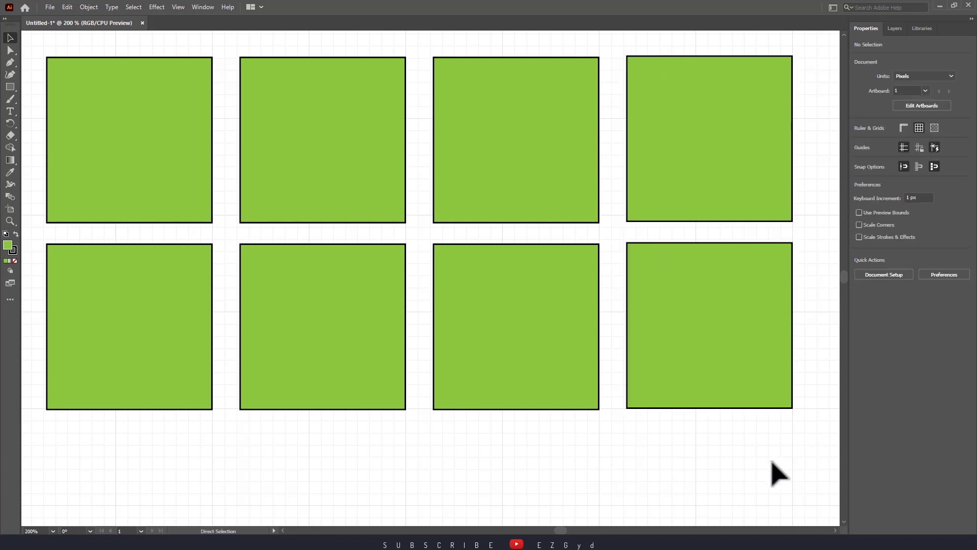
key("ctrl+minus")
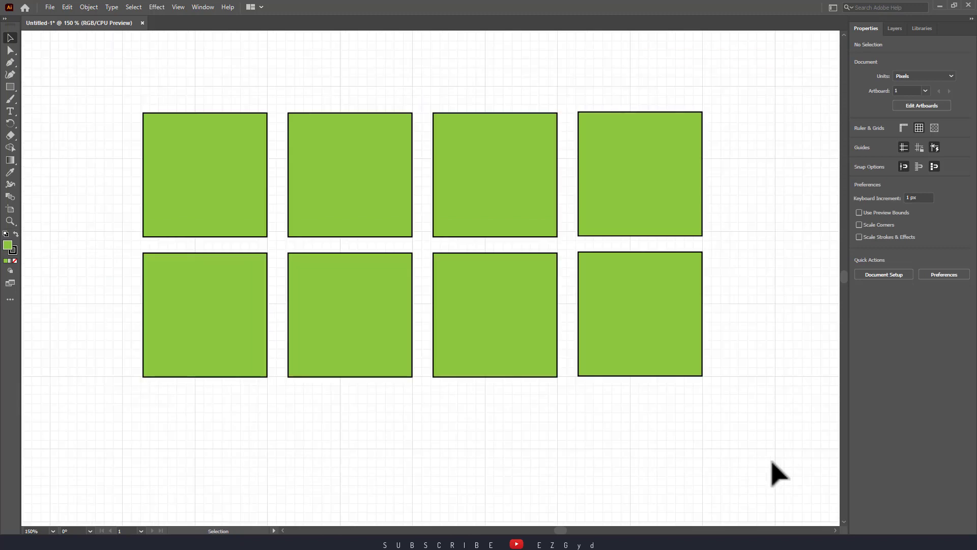
left_click_drag(655, 434, 694, 454)
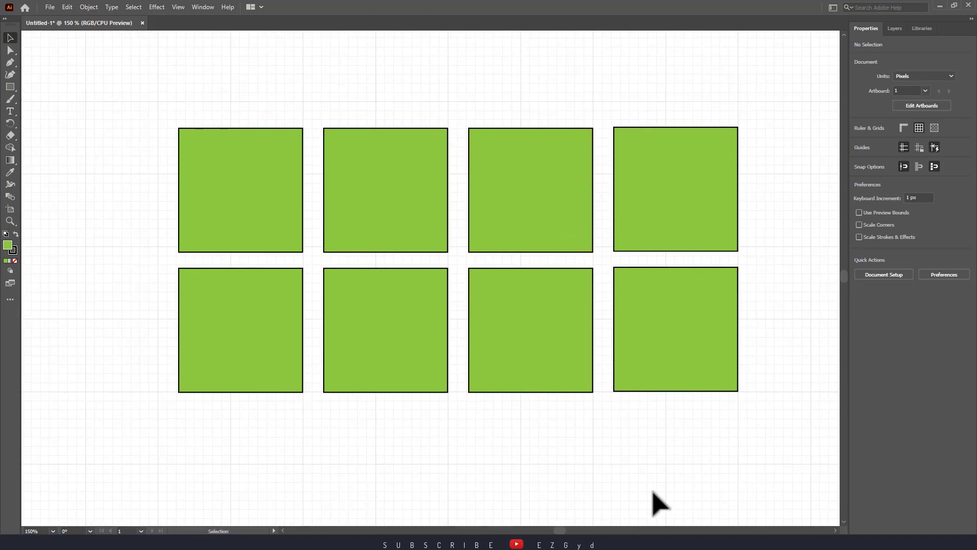